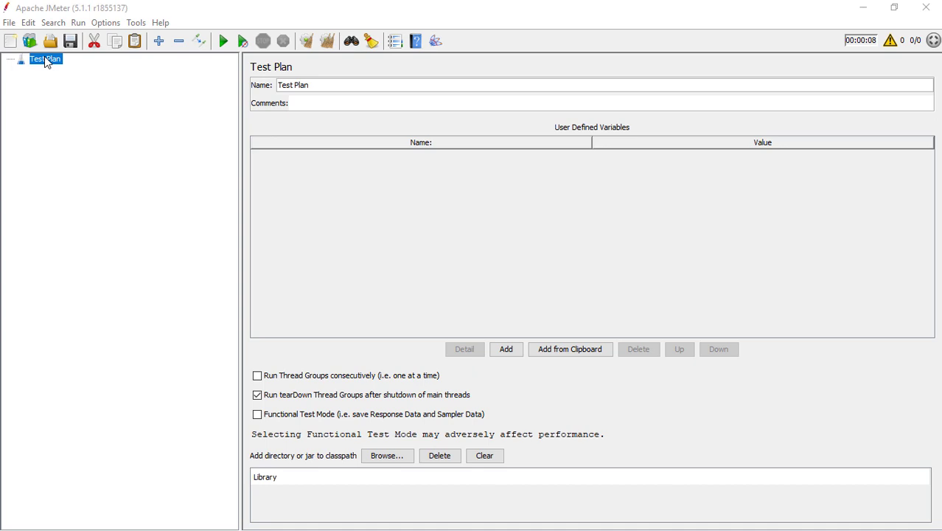
- Add a Thread Group to the Test Plan
right_click(45, 61)
click(41, 60)
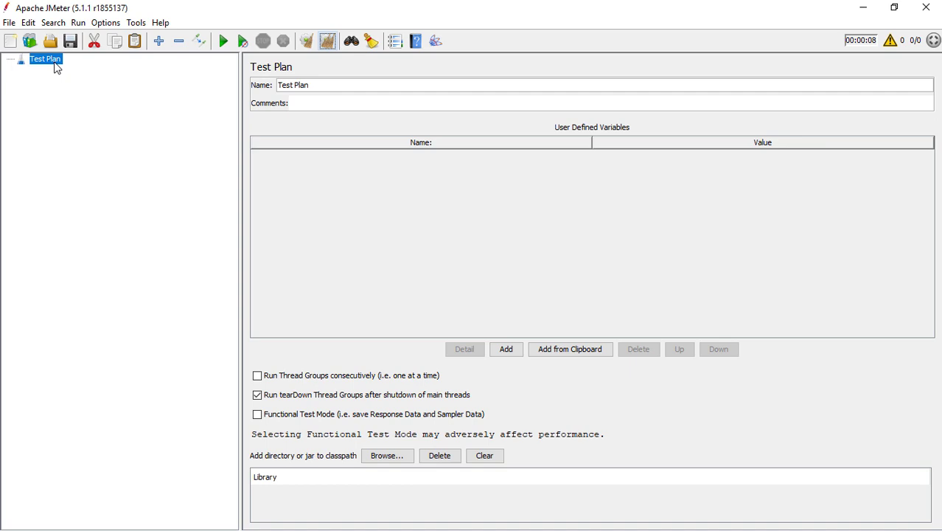
right_click(55, 58)
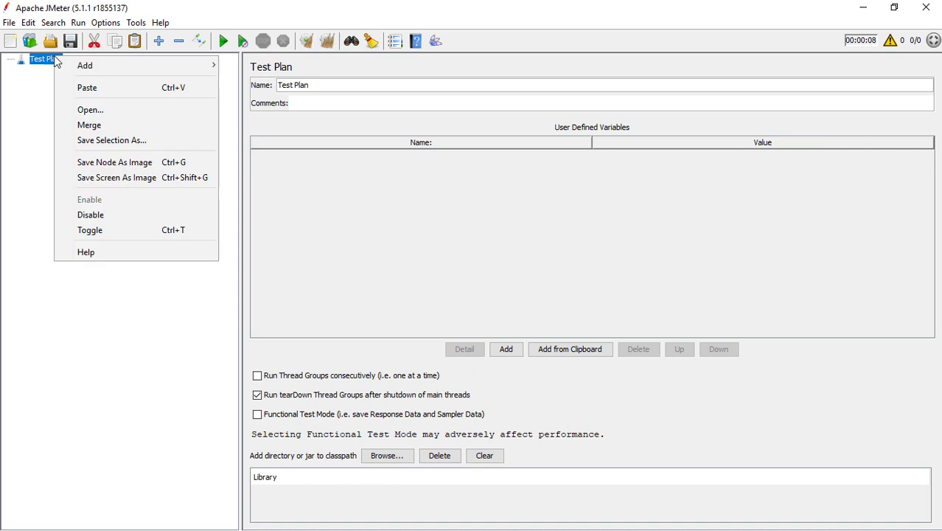
mouse_move(61, 65)
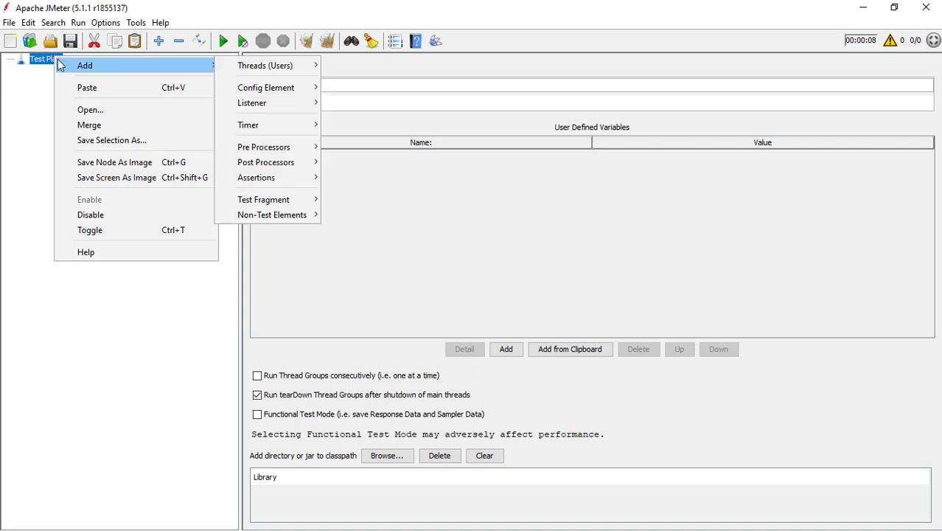
mouse_move(256, 65)
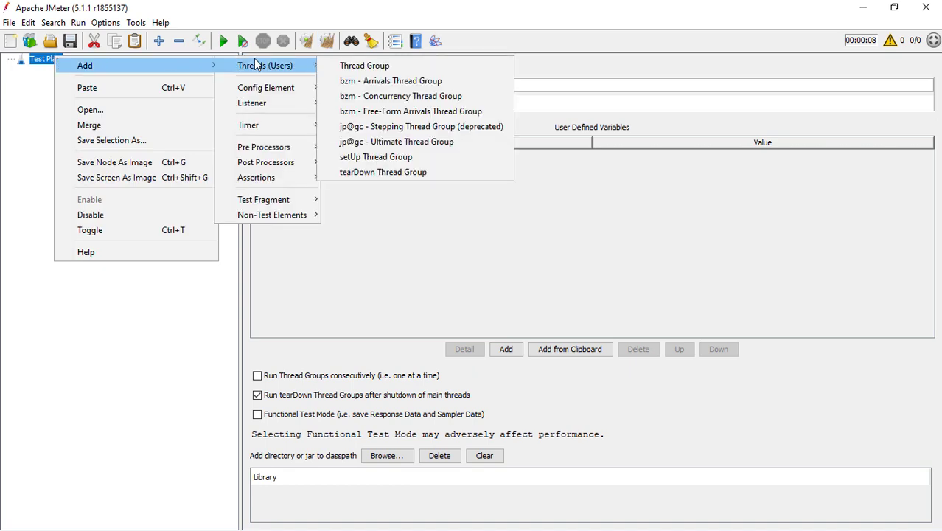
mouse_move(251, 102)
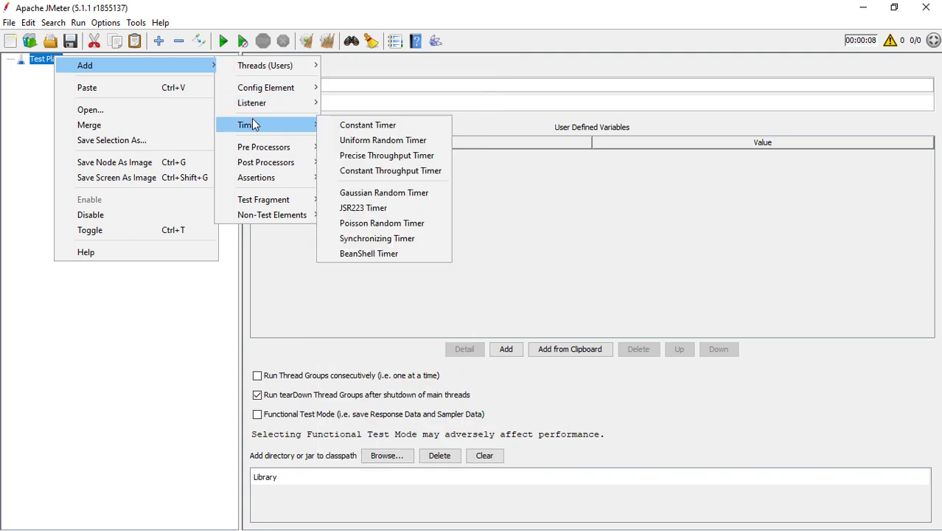
mouse_move(253, 144)
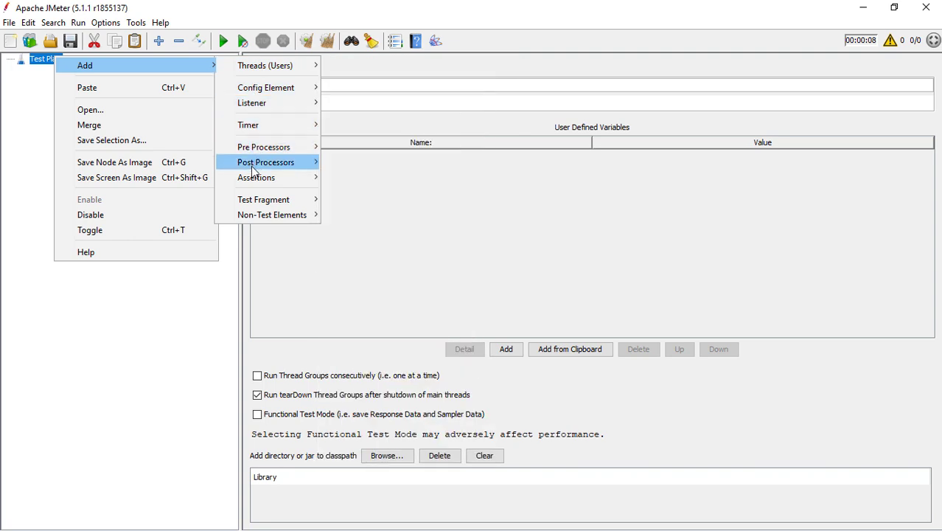
mouse_move(254, 179)
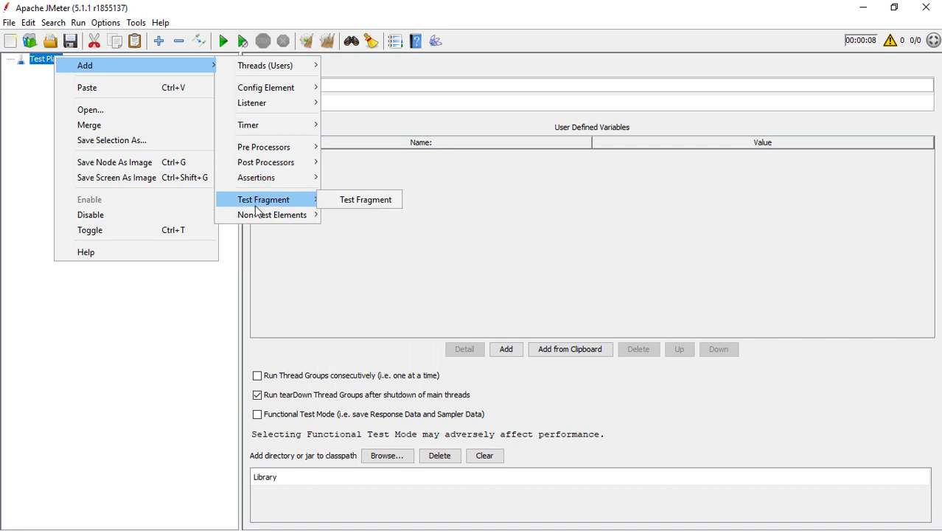
mouse_move(258, 218)
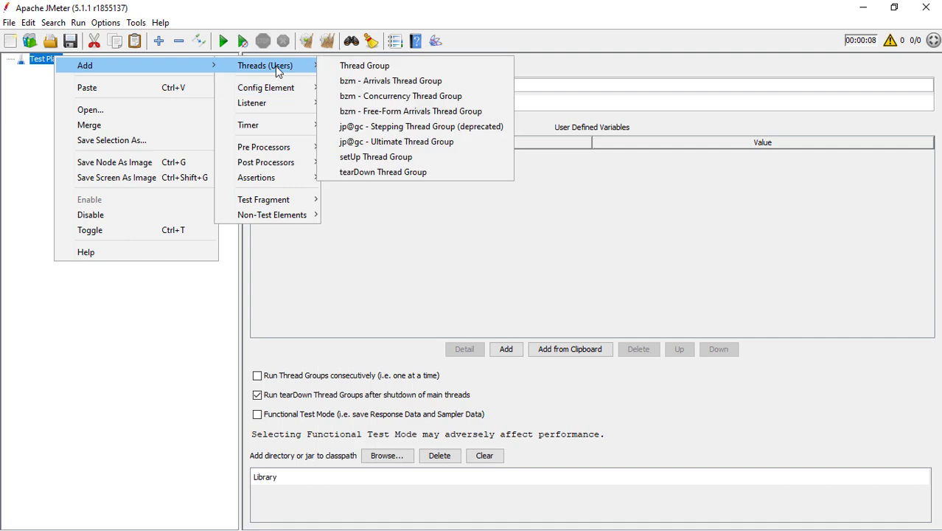
click(339, 66)
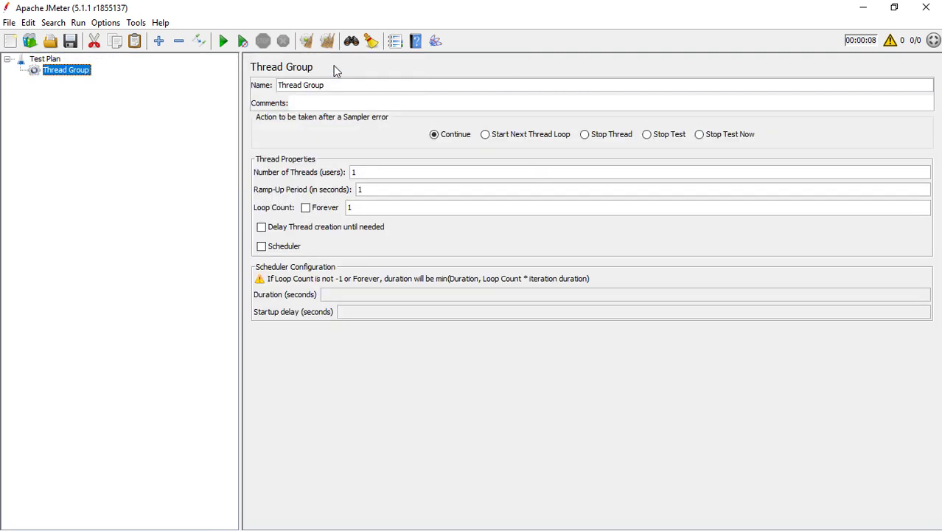
right_click(55, 67)
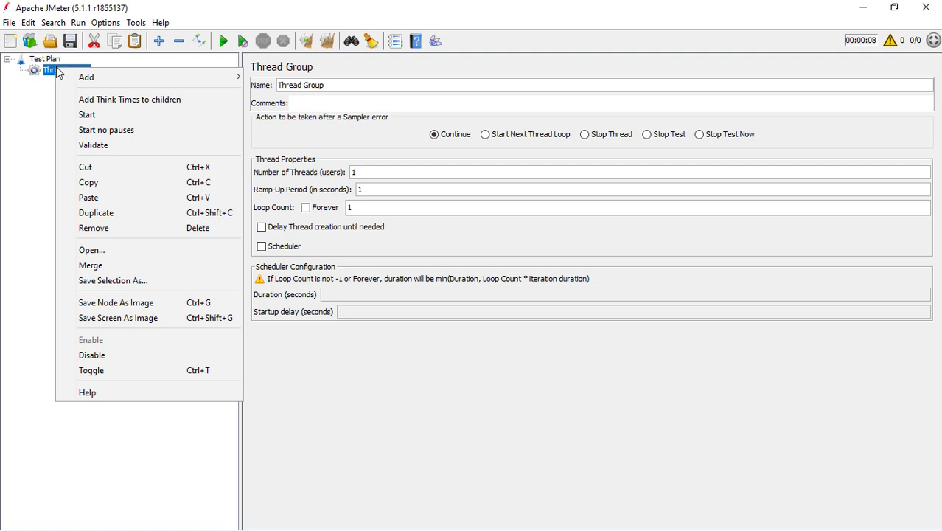
mouse_move(148, 77)
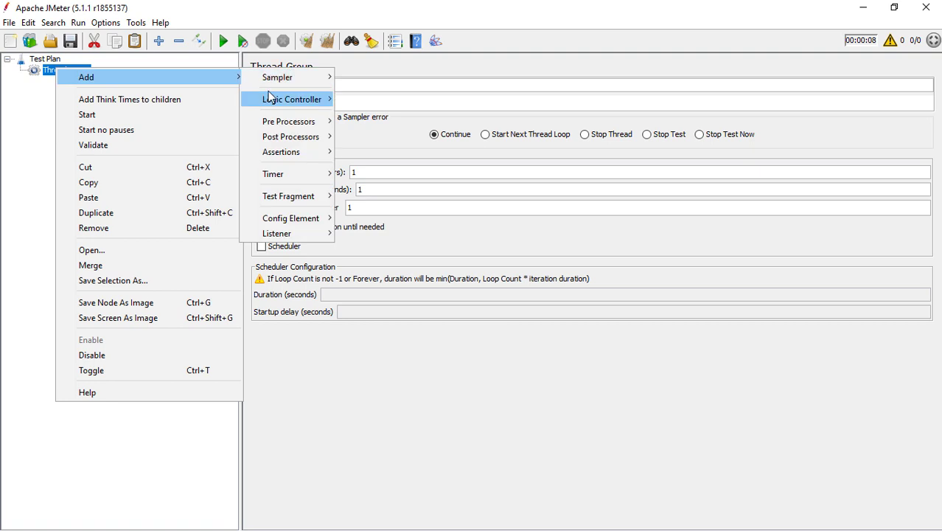
mouse_move(287, 76)
click(583, 71)
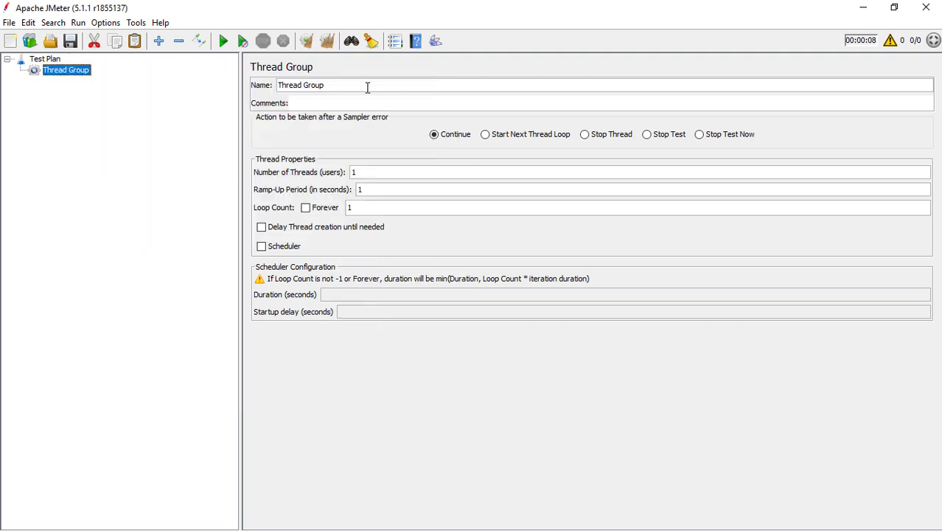
click(377, 171)
click(364, 207)
- Add an HTTP Request sampler to the Thread Group
right_click(58, 69)
mouse_move(64, 82)
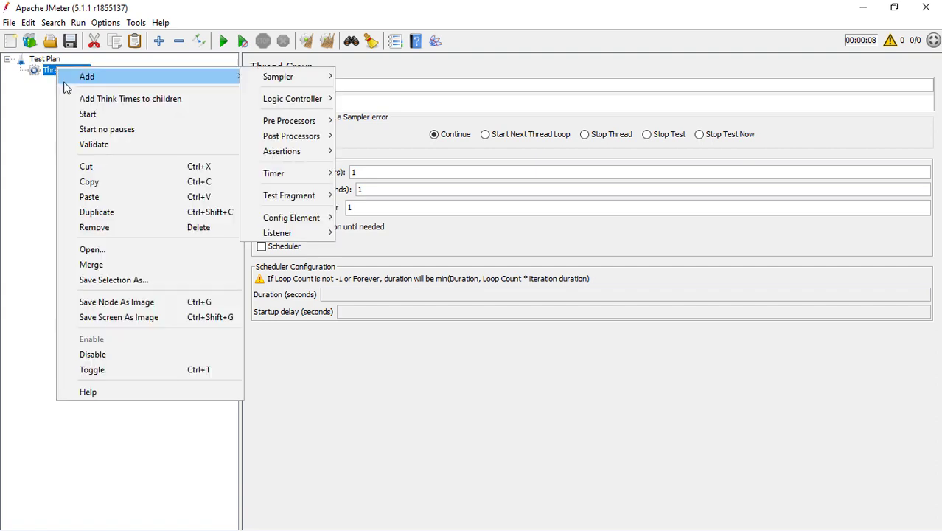
mouse_move(277, 82)
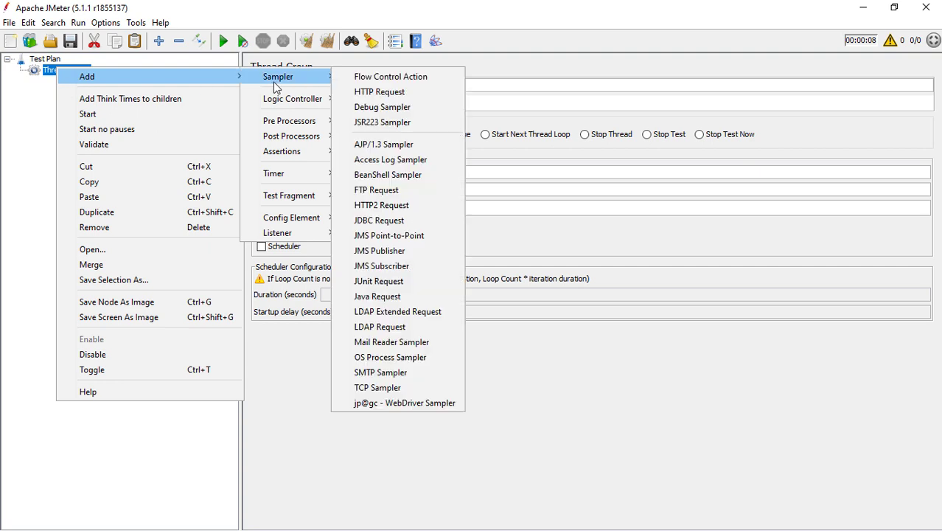
click(409, 92)
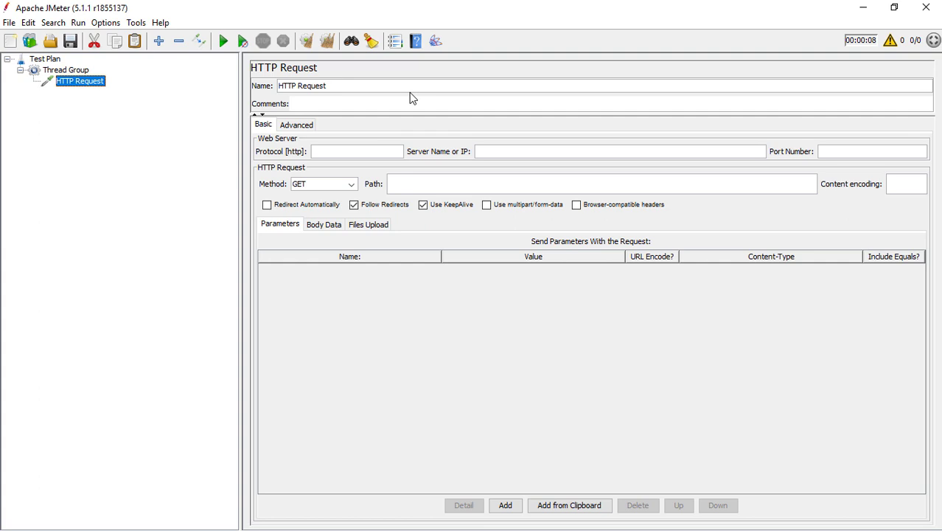
click(77, 73)
click(78, 82)
click(335, 153)
click(625, 152)
click(862, 151)
click(362, 149)
text(https)
drag(363, 150, 310, 149)
click(340, 151)
click(513, 151)
click(862, 148)
text(443)
click(741, 152)
text(www.amazon.com)
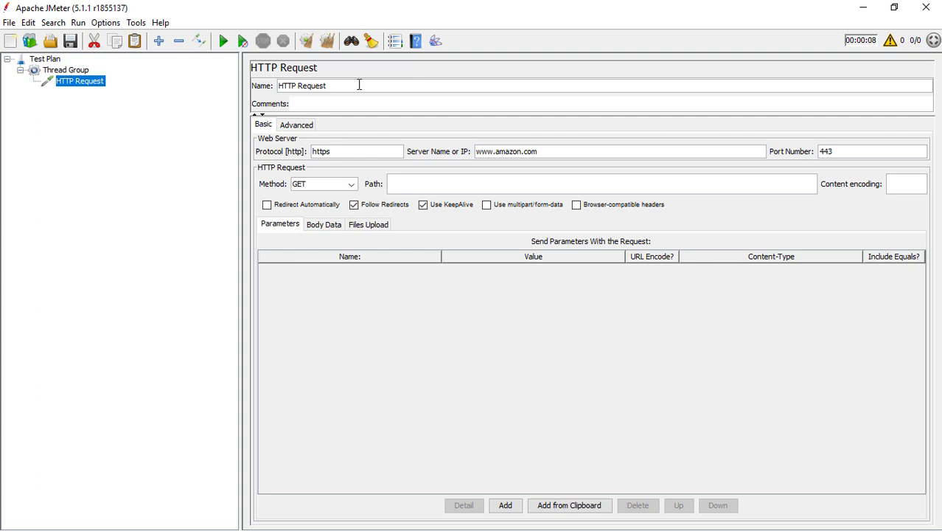
- Rename the HTTP request as Amazon US
drag(326, 85, 277, 85)
text(Amazi)
key(BackSpace)
text(on US)
drag(375, 153, 261, 153)
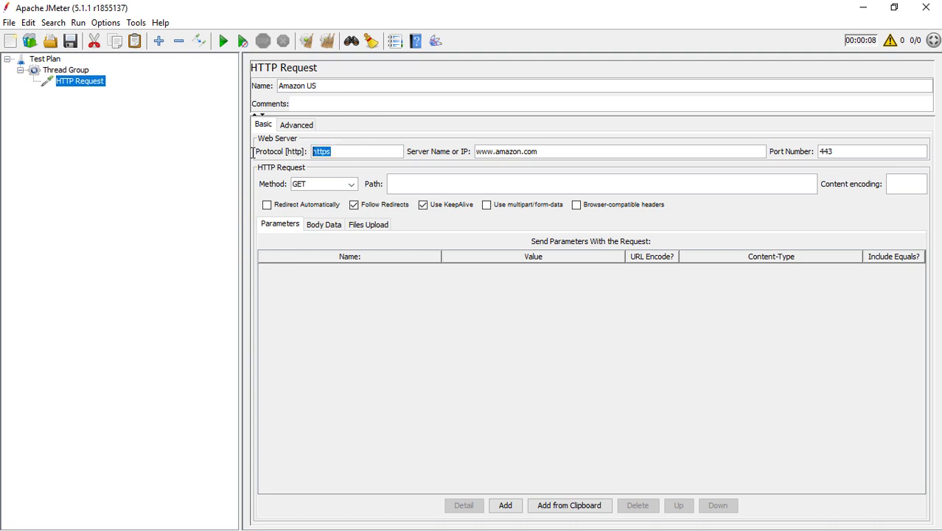
drag(567, 154, 435, 155)
drag(838, 153, 757, 152)
click(333, 145)
drag(364, 152, 151, 120)
- Add a second HTTP Request sampler to the Thread Group and name it Google India
click(56, 71)
right_click(57, 70)
mouse_move(64, 84)
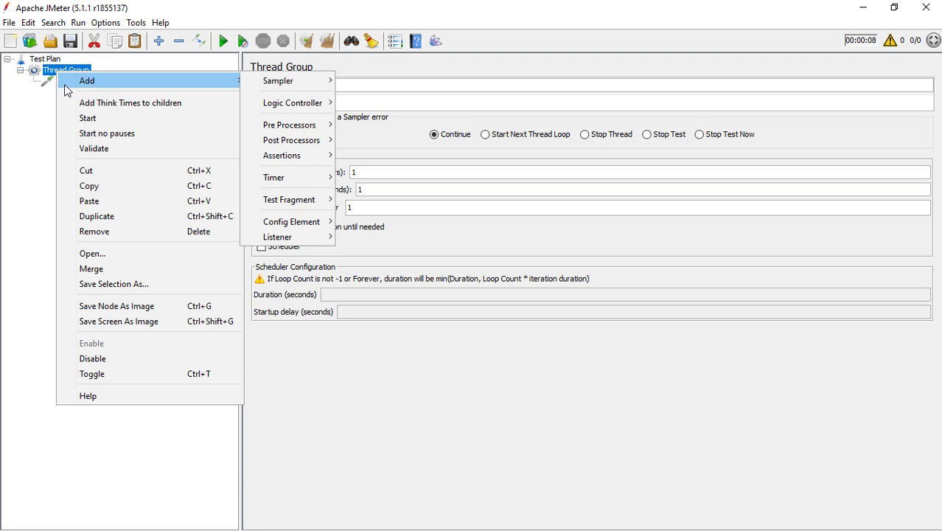
mouse_move(287, 81)
click(379, 96)
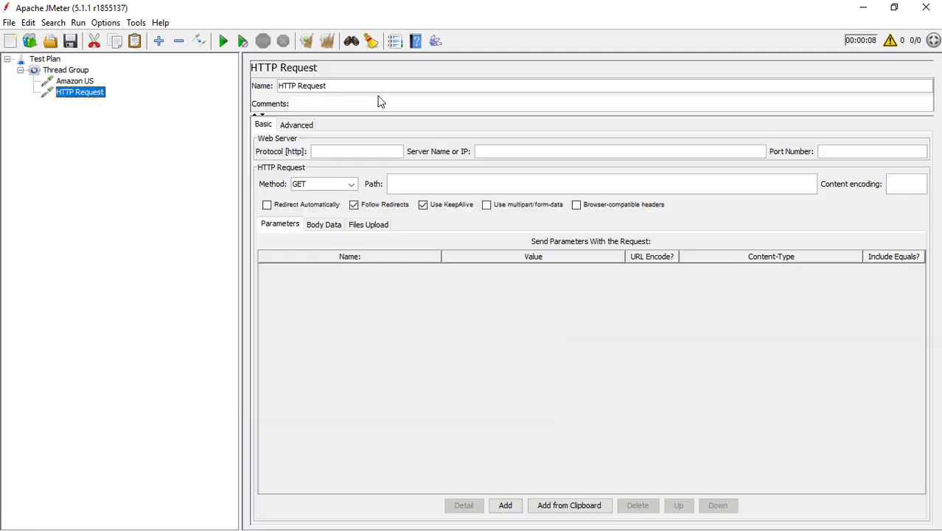
drag(339, 85, 241, 79)
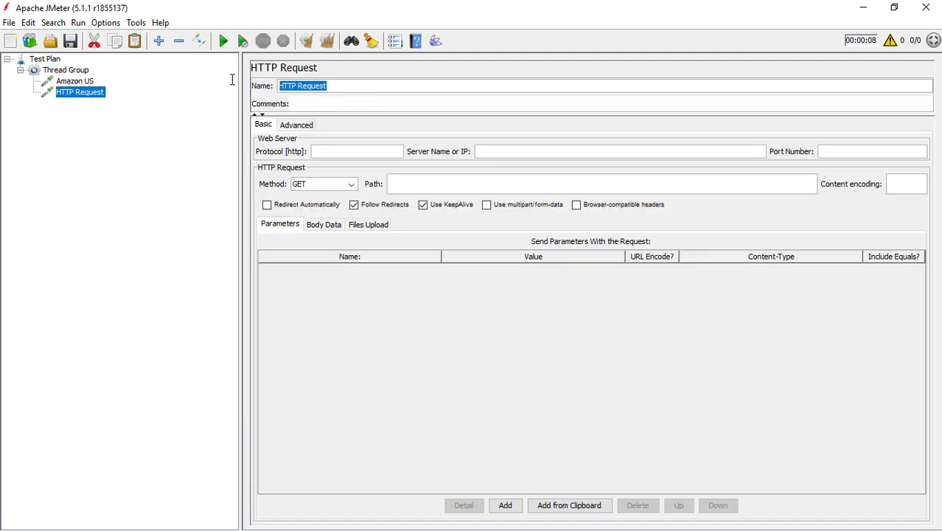
text(Google)
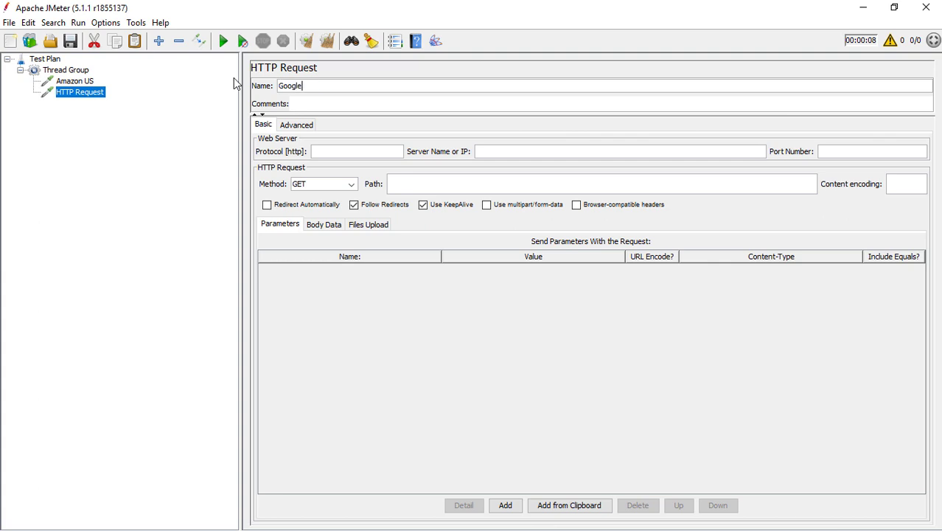
text( India)
click(324, 149)
text(httpsps)
key(Tab)
text(www.goog)
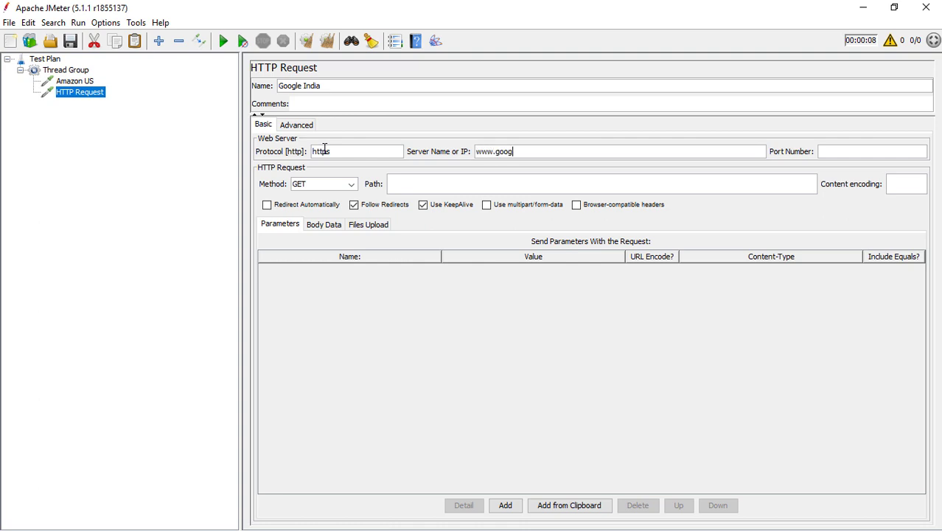
text(le.co.in)
key(Tab)
text(443)
- Add a third HTTP Request sampler to the Thread Group and name it Google Search
click(85, 81)
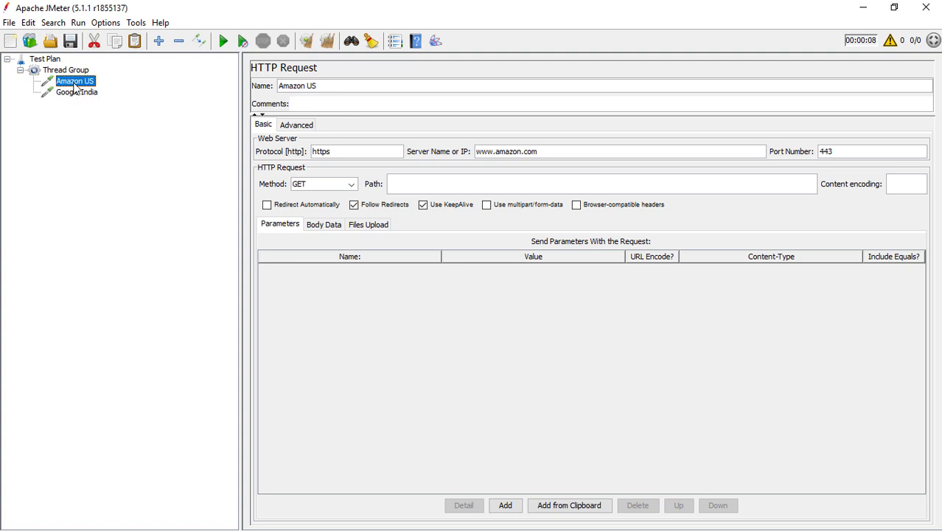
click(67, 71)
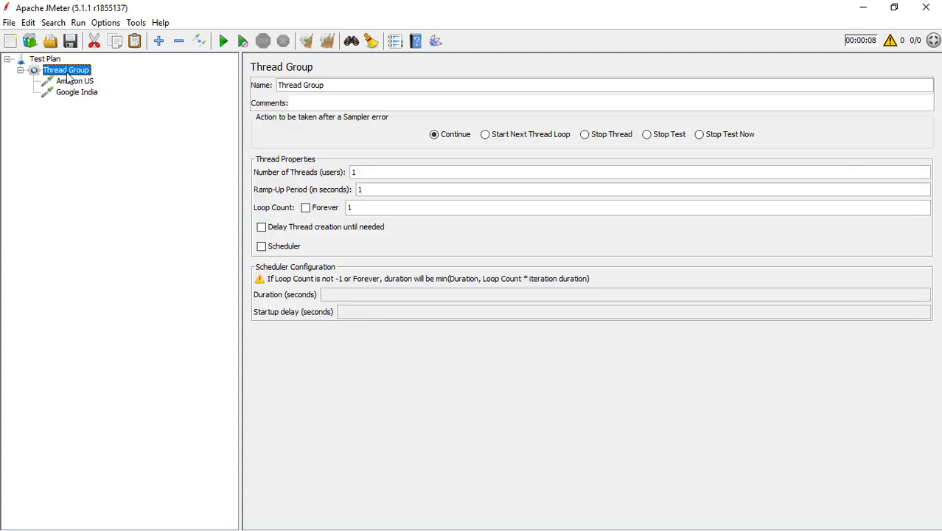
right_click(66, 75)
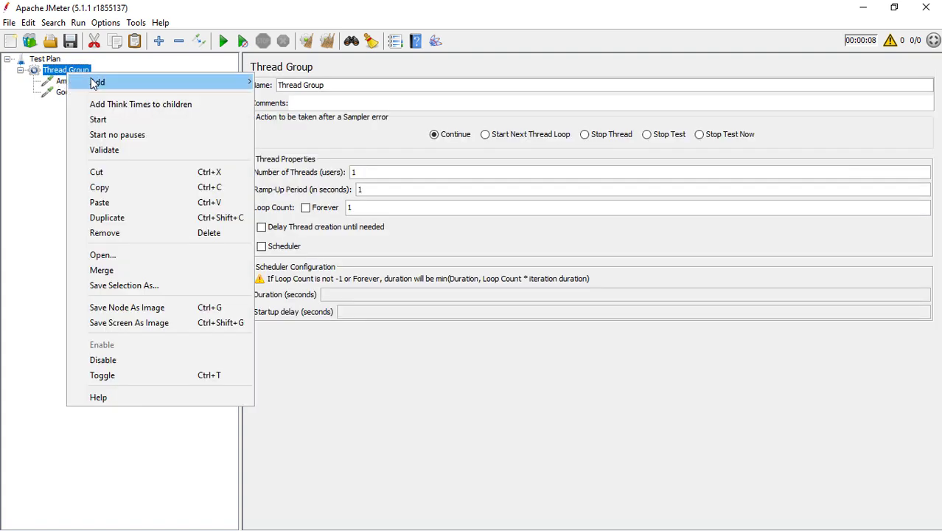
mouse_move(170, 82)
mouse_move(286, 87)
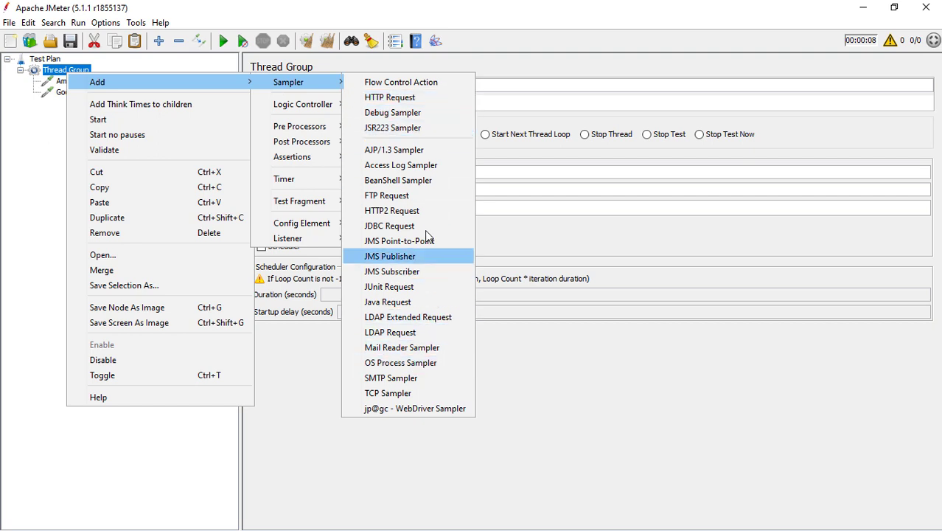
click(416, 101)
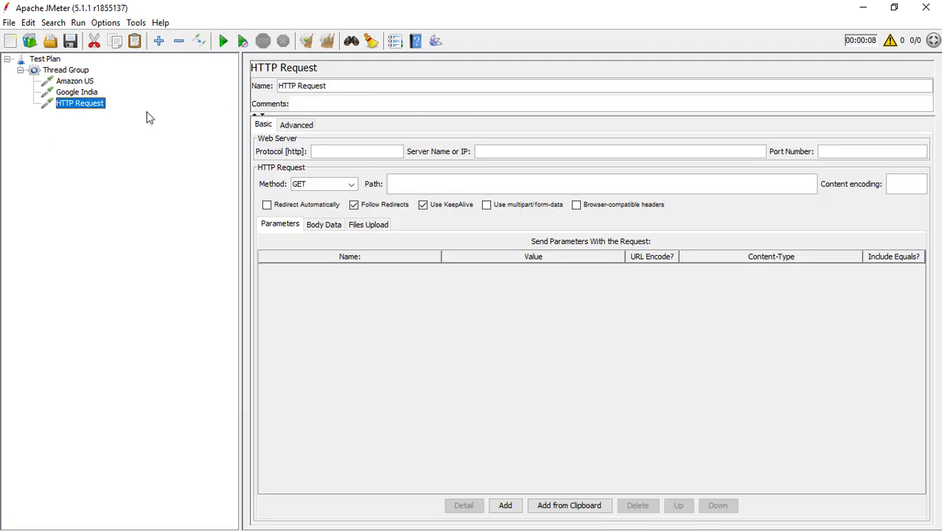
drag(355, 85, 278, 86)
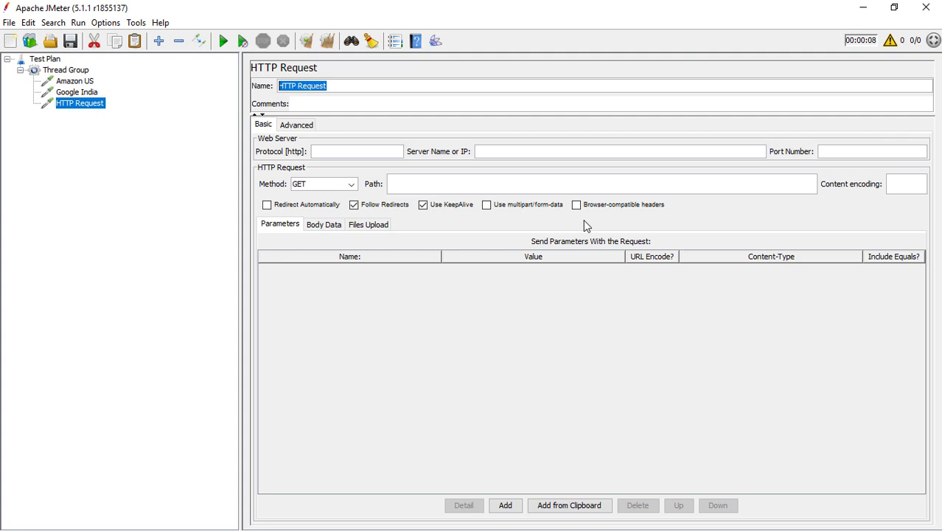
text(Goog)
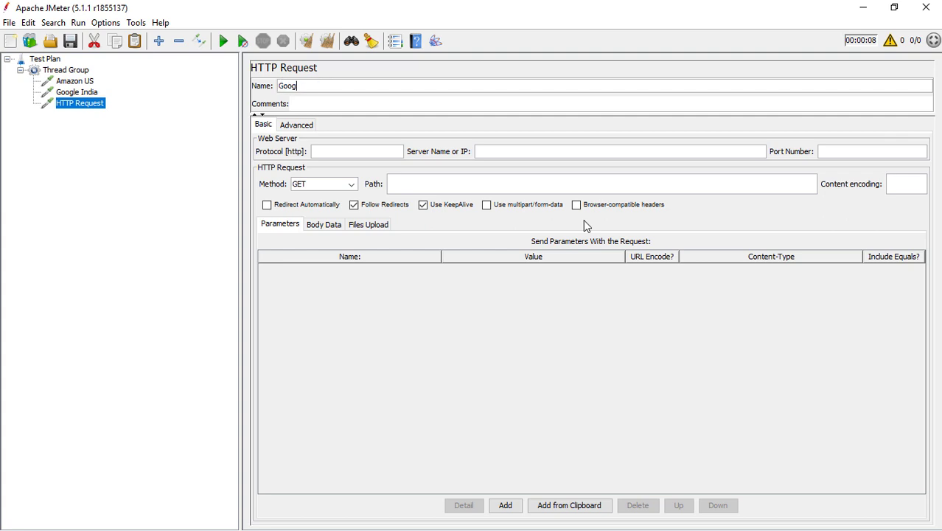
text(le Search)
click(333, 151)
text(https)
key(Tab)
text(www.google.co.in)
key(Tab)
text(443)
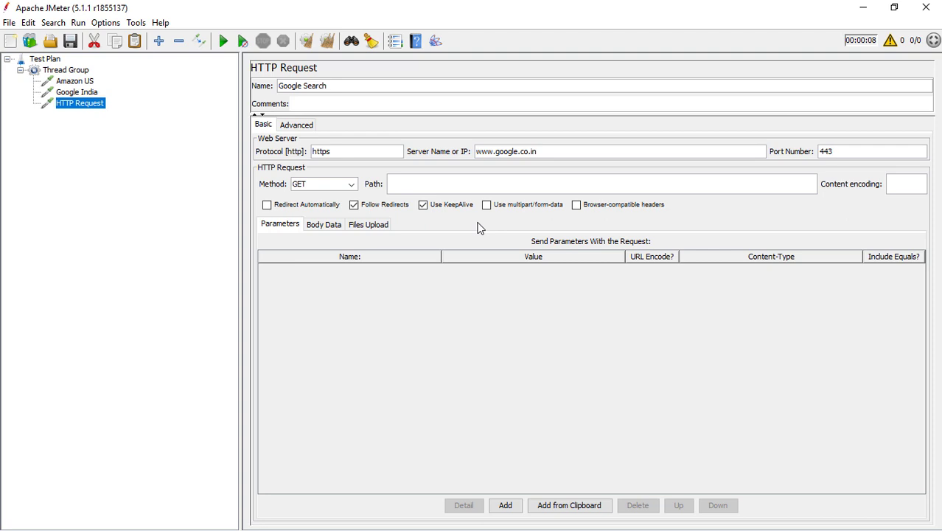
click(463, 190)
text(search)
- Add a parameter named q with the value JMeter to the Google Search request
click(505, 505)
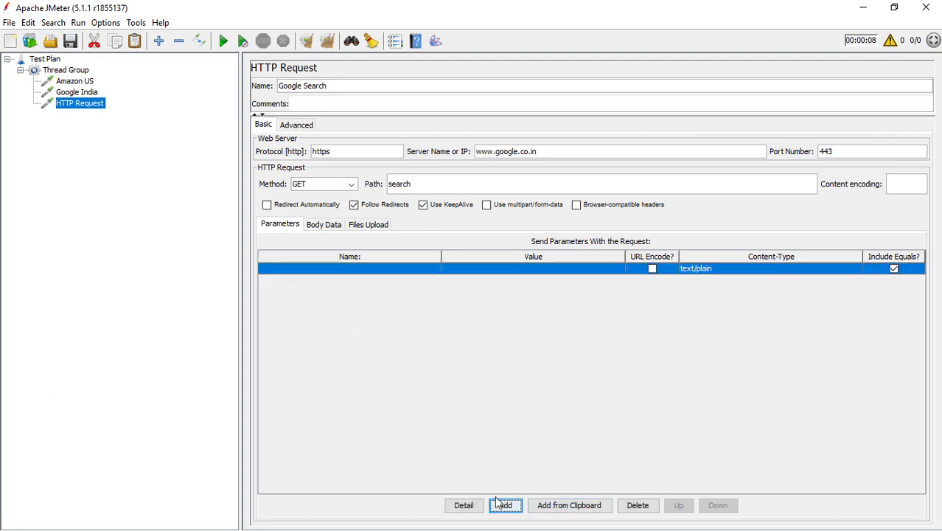
double_click(357, 275)
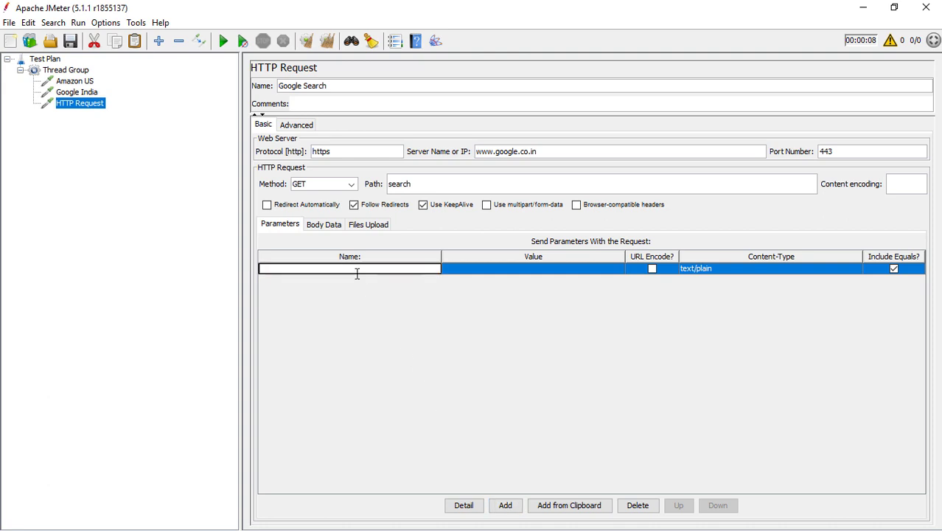
text(q)
key(Tab)
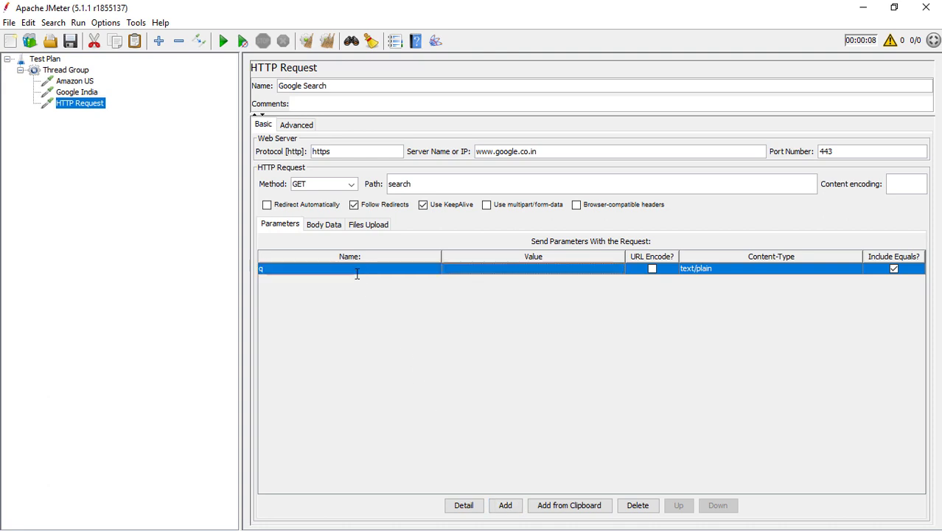
double_click(463, 272)
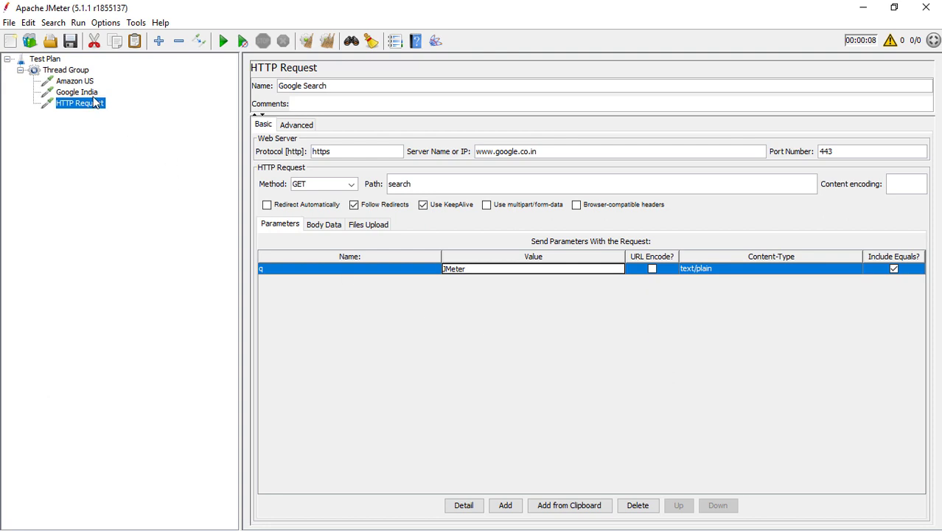
click(63, 91)
click(61, 82)
click(59, 71)
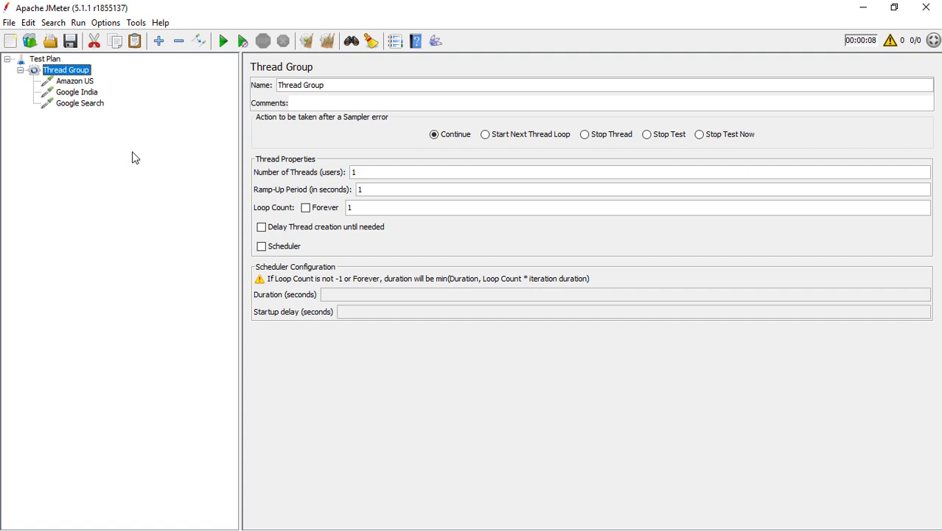
- Add a View Results Tree listener to the Test Plan
click(44, 59)
right_click(49, 62)
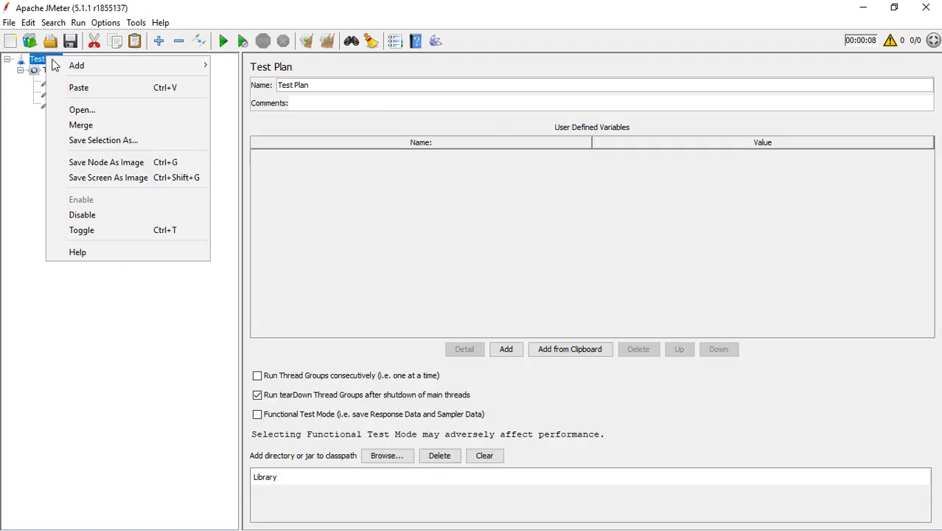
mouse_move(76, 65)
mouse_move(248, 104)
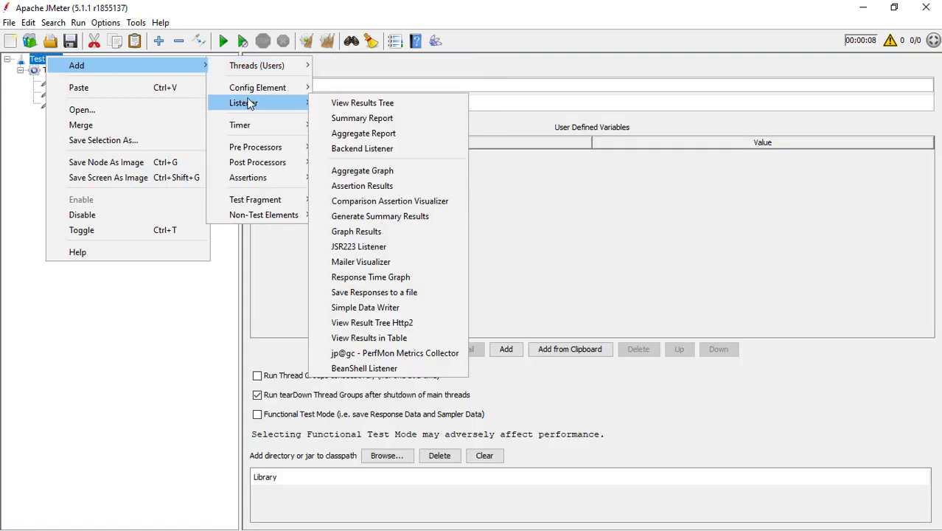
click(361, 104)
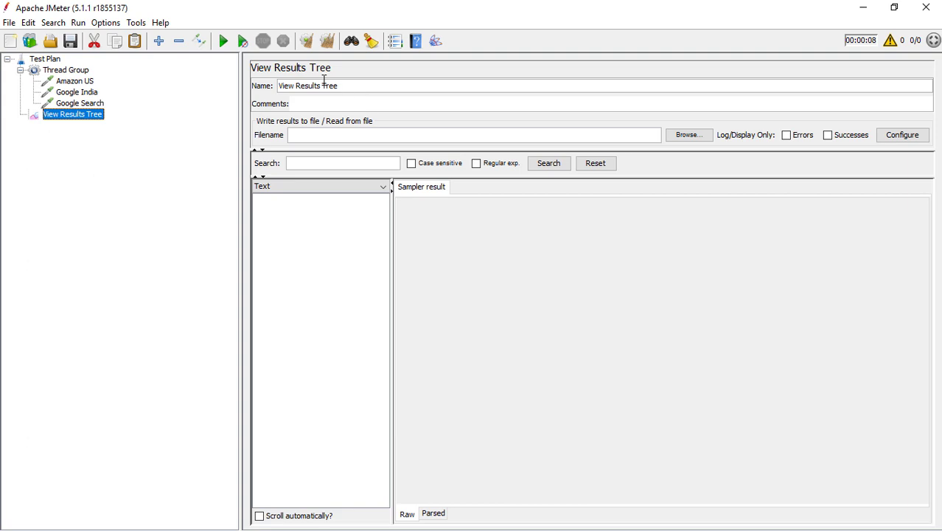
- Run the test, saving the plan first as "how to use JMeter" in the JMeter Free Videos folder
click(225, 41)
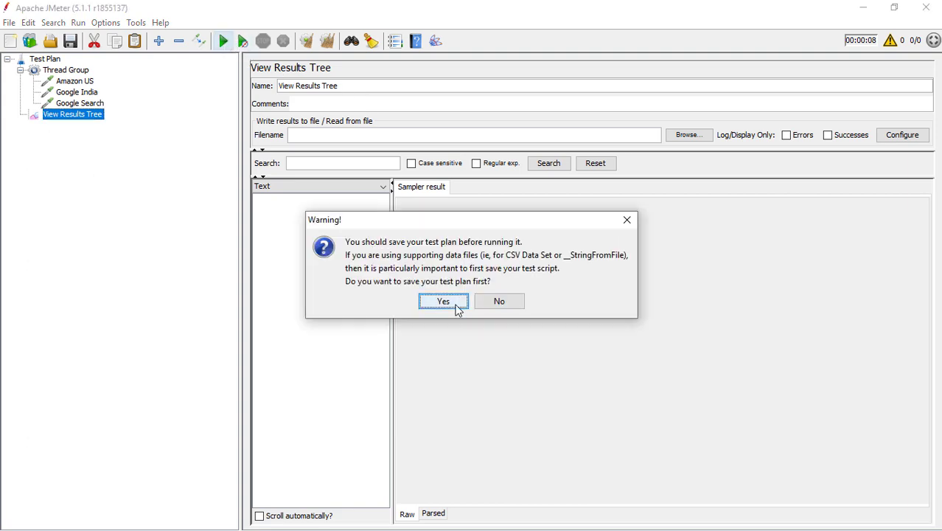
click(455, 303)
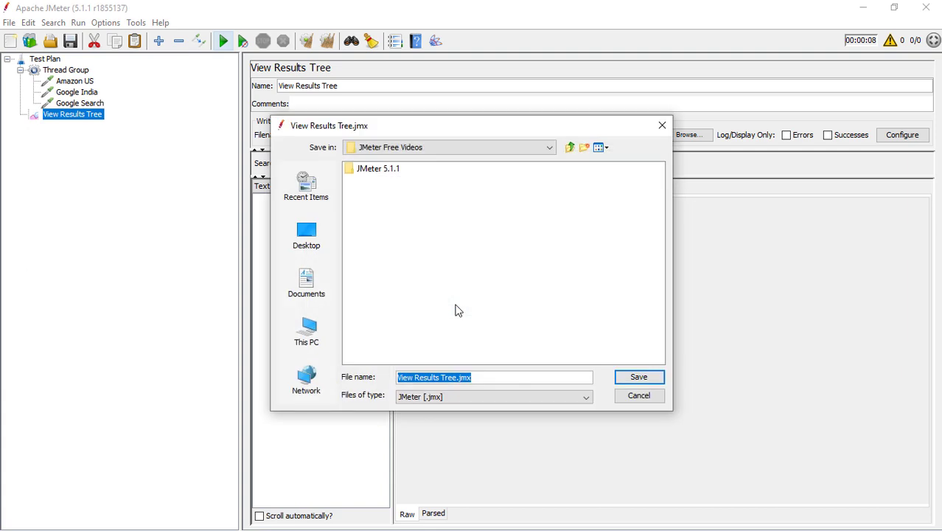
key(BackSpace)
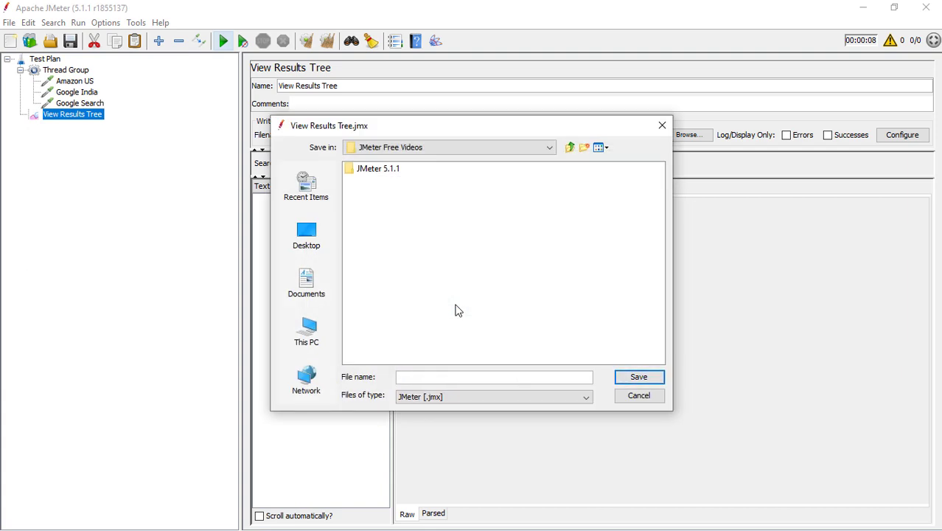
text(how to use JMeter)
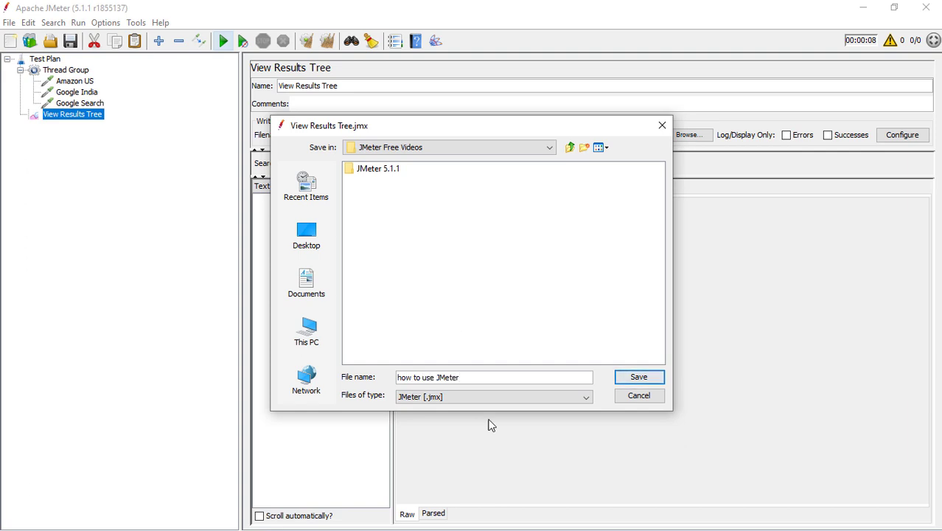
click(638, 377)
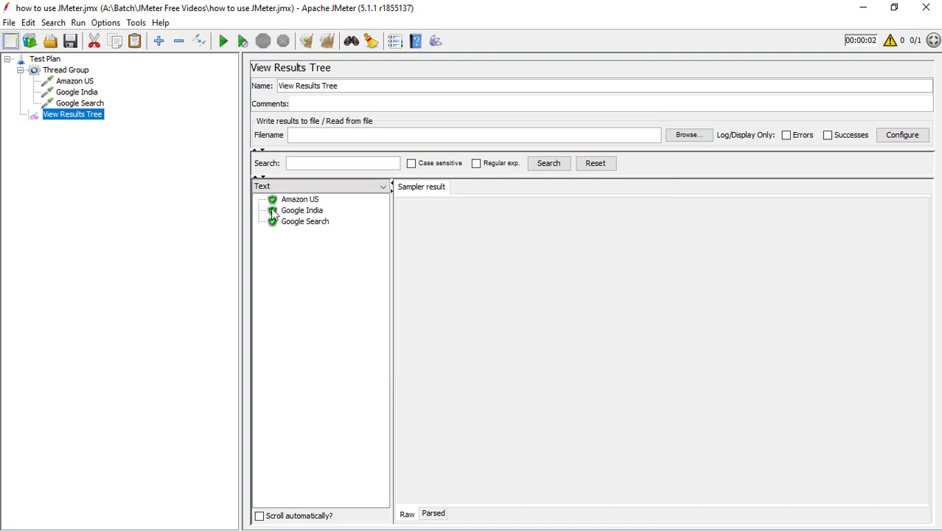
- Inspect the sampler results of the Amazon US, Google India and Google Search requests
click(310, 201)
click(310, 210)
click(312, 223)
click(305, 200)
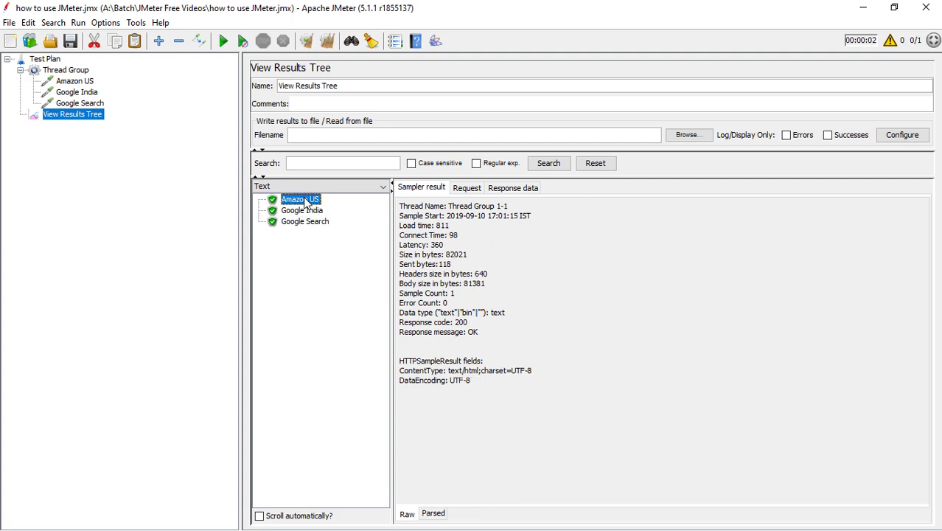
click(306, 212)
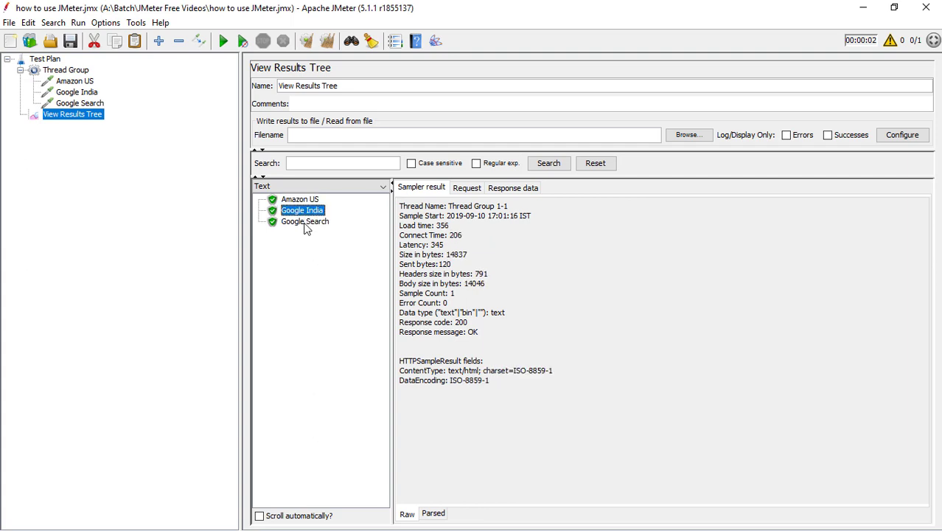
click(307, 224)
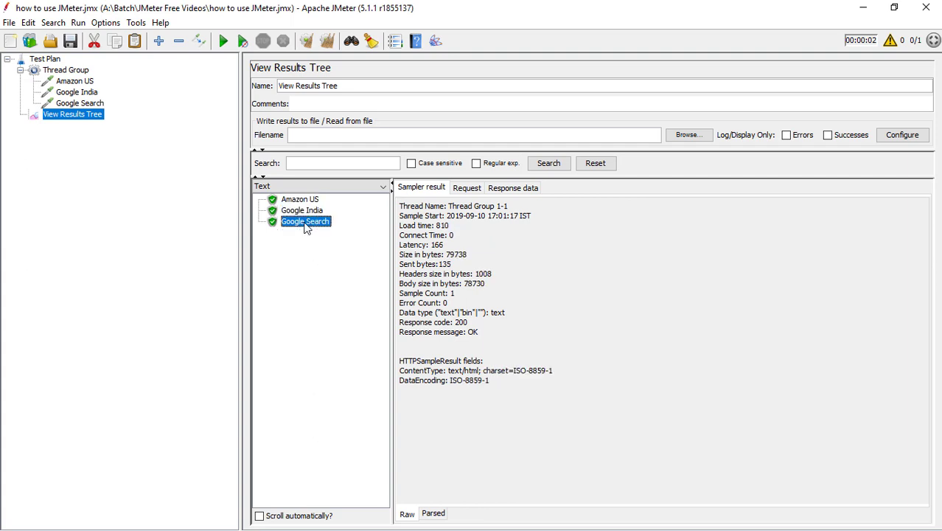
- View the response bodies of the Google Search, Google India and Amazon US samples as text
click(511, 190)
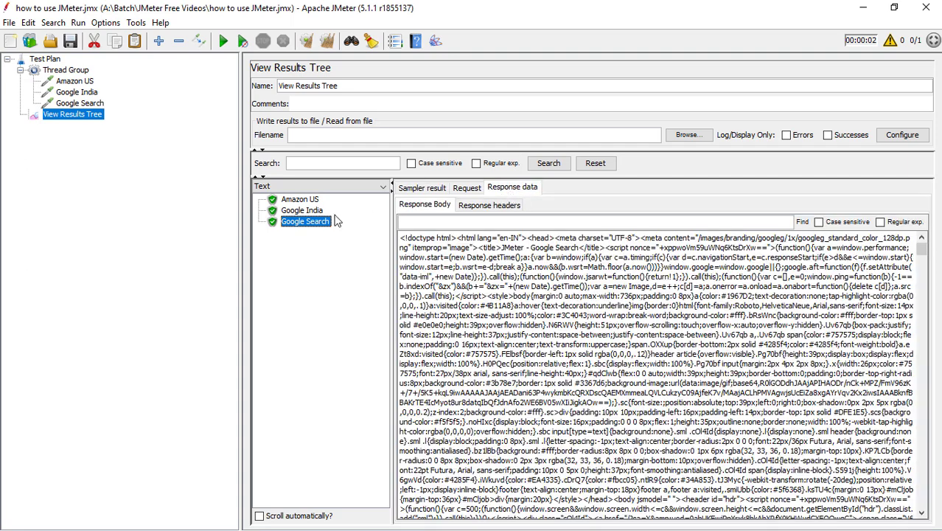
click(302, 211)
click(297, 201)
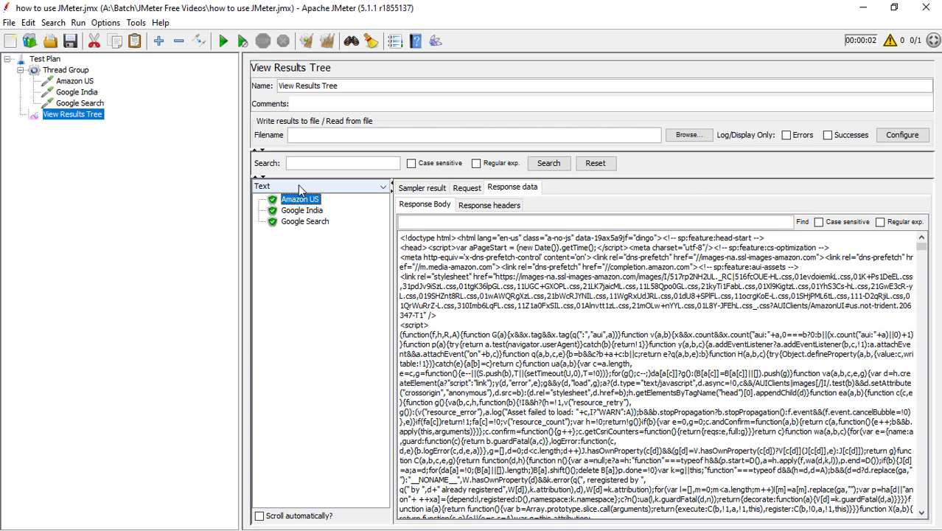
- Render the responses as HTML and view the Amazon US and Google India response bodies
click(299, 188)
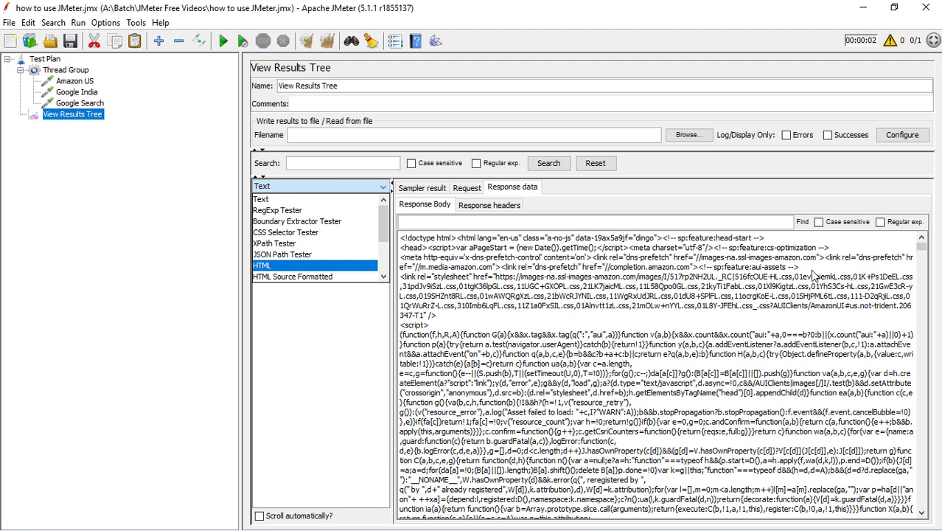
click(306, 266)
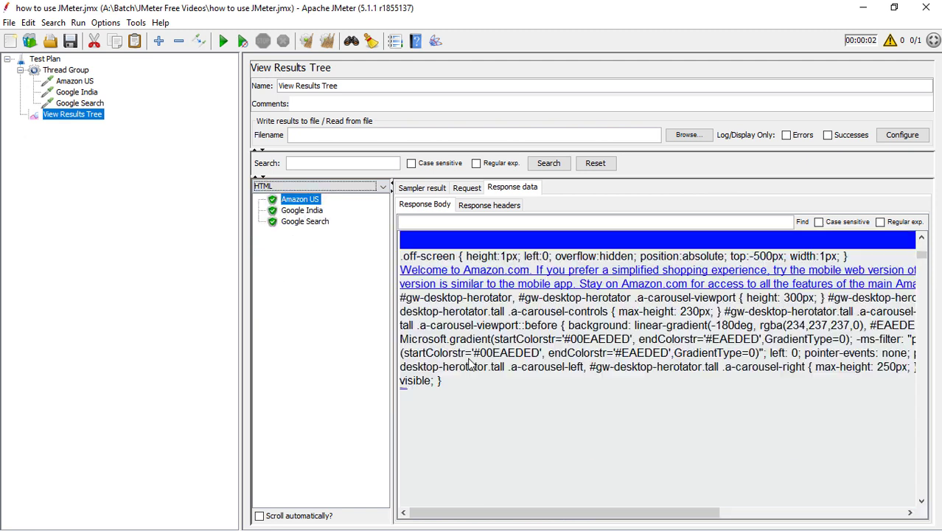
scroll(470, 365, down, 3)
scroll(470, 365, down, 5)
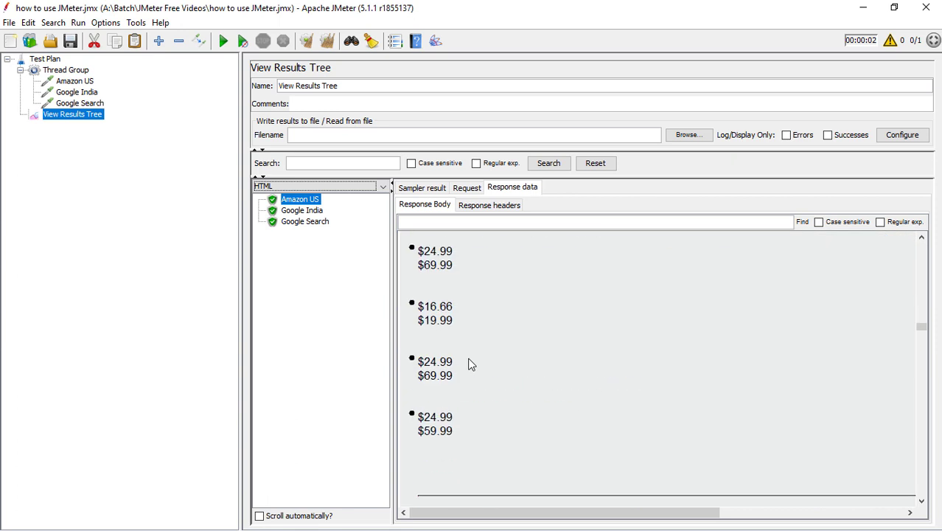
click(301, 212)
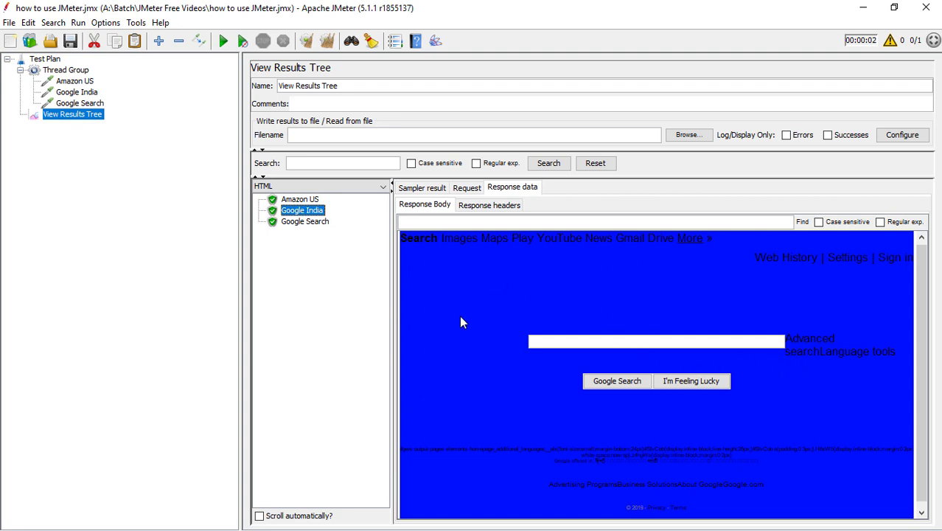
scroll(553, 405, down, 1)
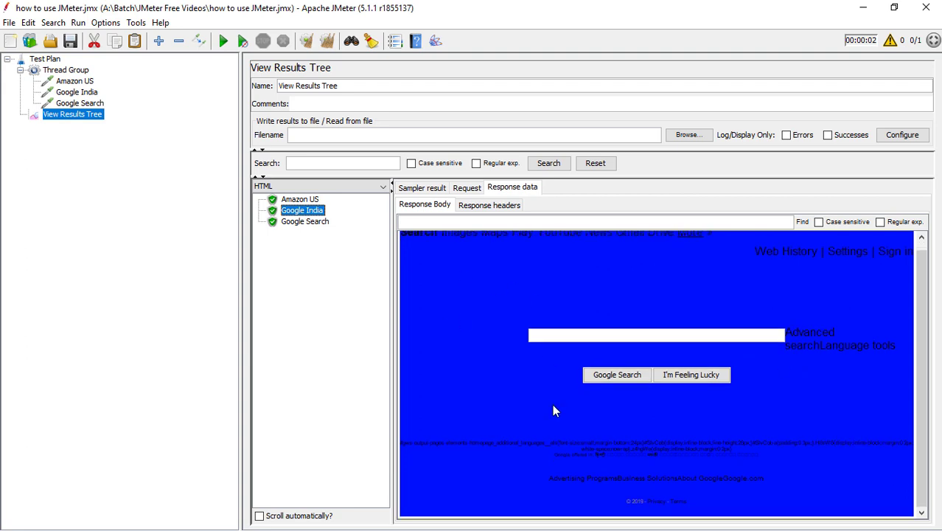
- Examine the Google Search sample's HTML-rendered response body for the JMeter search results
click(299, 223)
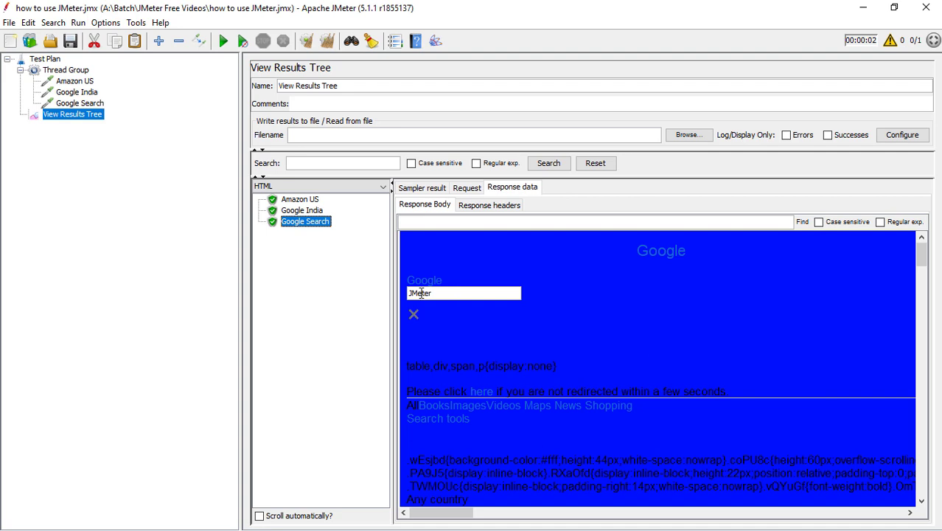
scroll(542, 405, down, 5)
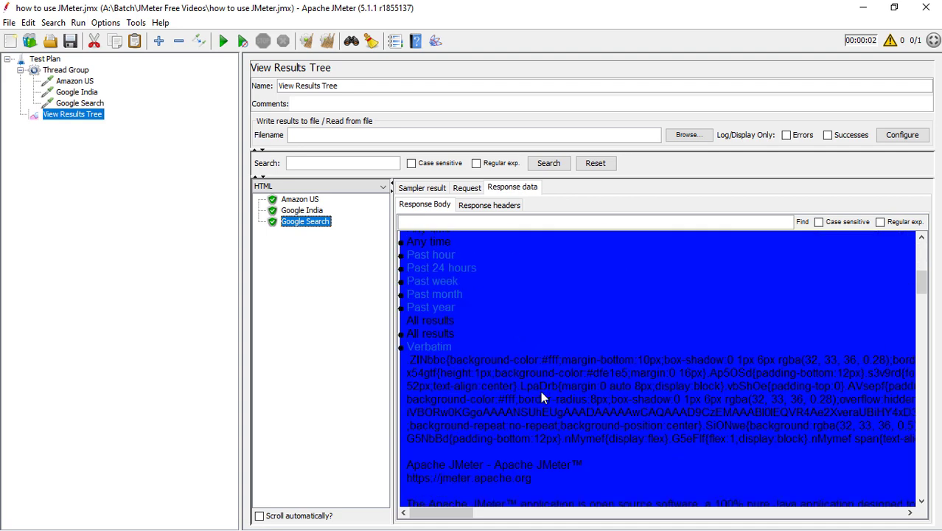
scroll(542, 398, down, 5)
scroll(540, 396, down, 5)
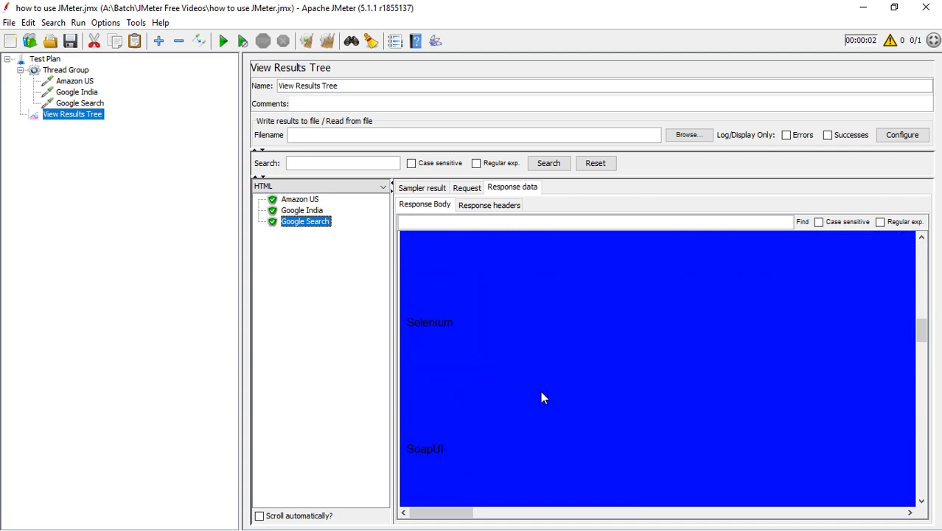
scroll(540, 396, down, 4)
scroll(542, 398, down, 5)
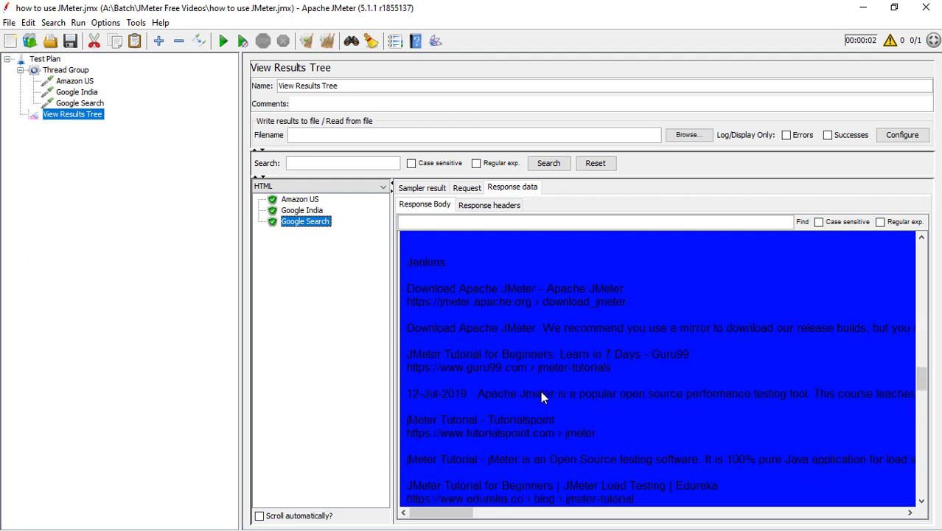
scroll(542, 398, down, 10)
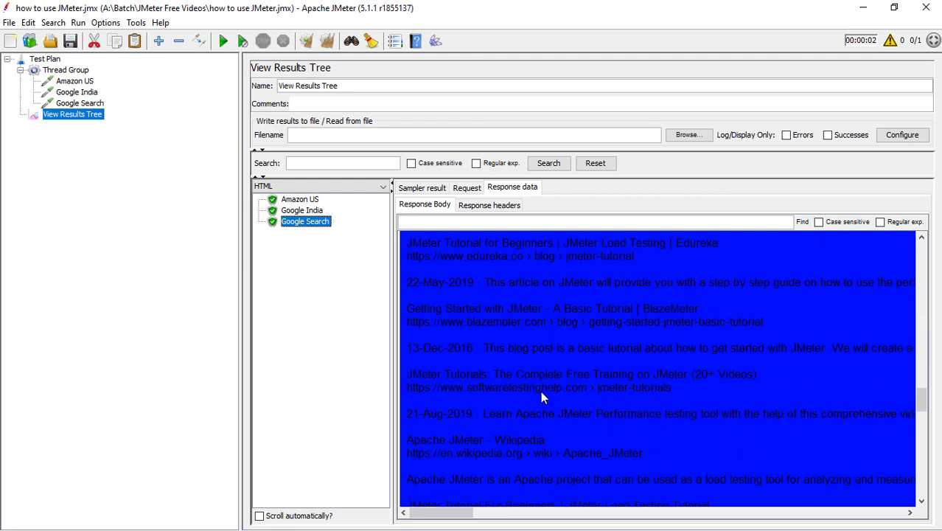
scroll(540, 398, up, 3)
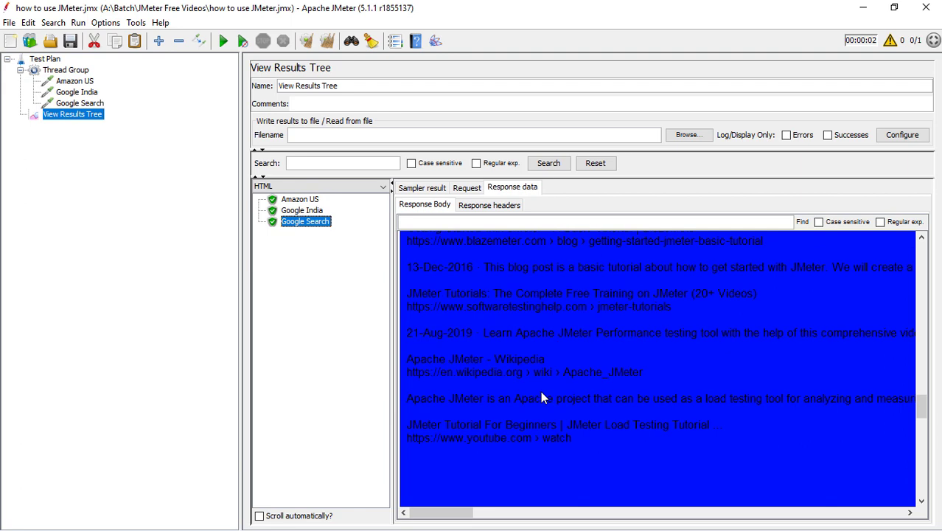
scroll(541, 396, up, 5)
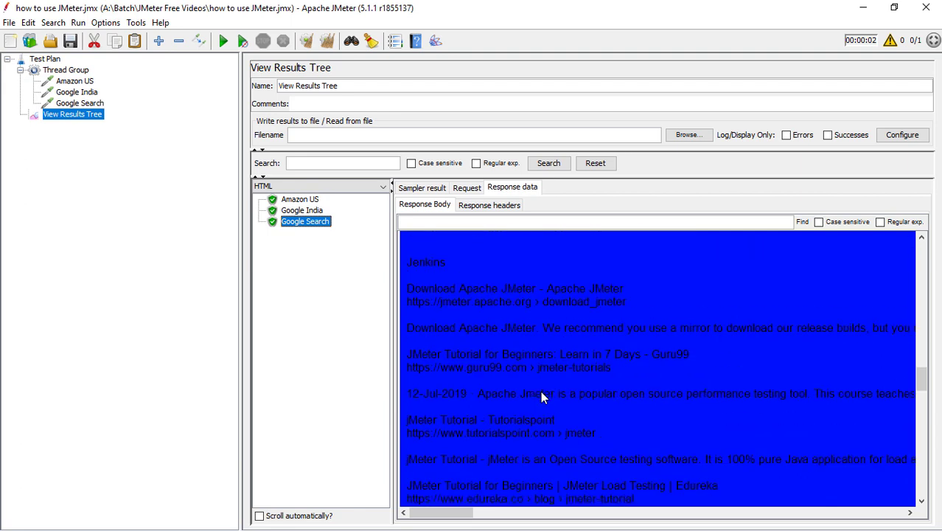
- Switch the response renderer to HTML (download resources) and look through the Google Search response body
click(325, 187)
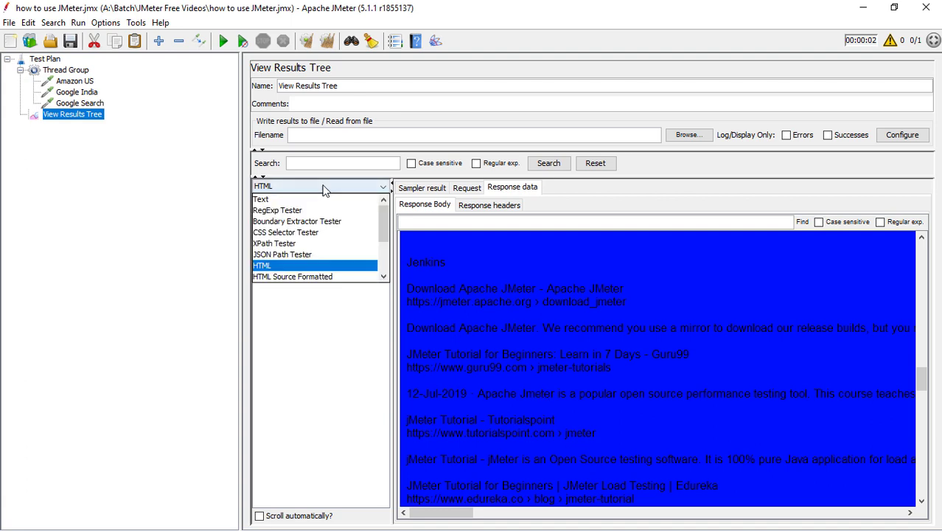
scroll(310, 275, down, 1)
click(292, 265)
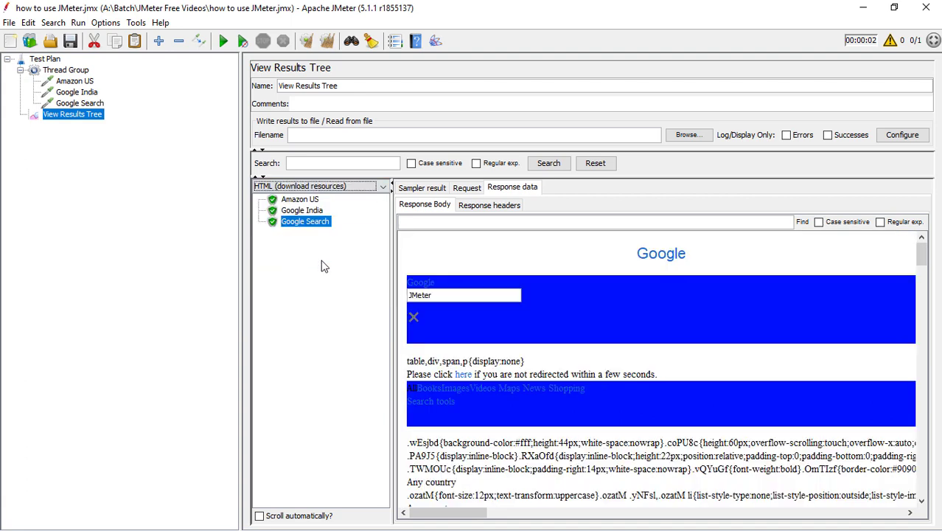
scroll(534, 361, down, 10)
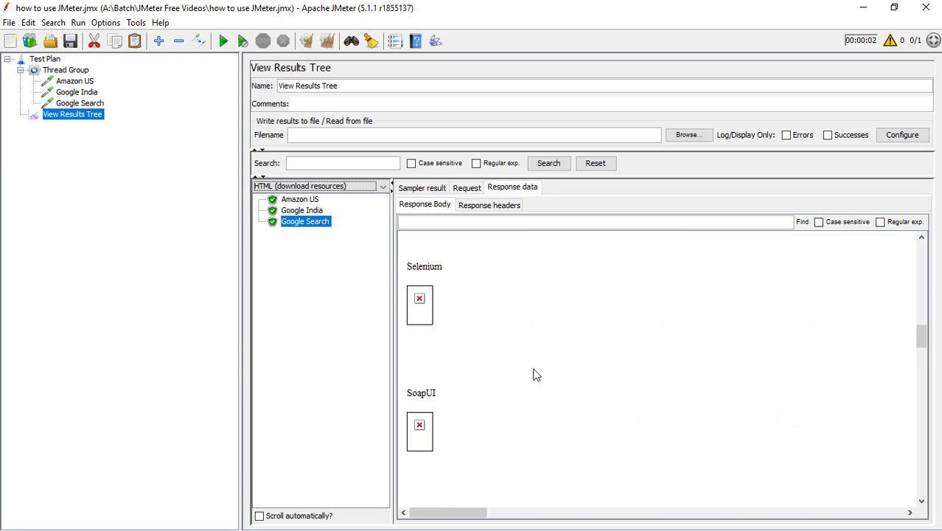
scroll(536, 374, down, 10)
scroll(536, 374, up, 5)
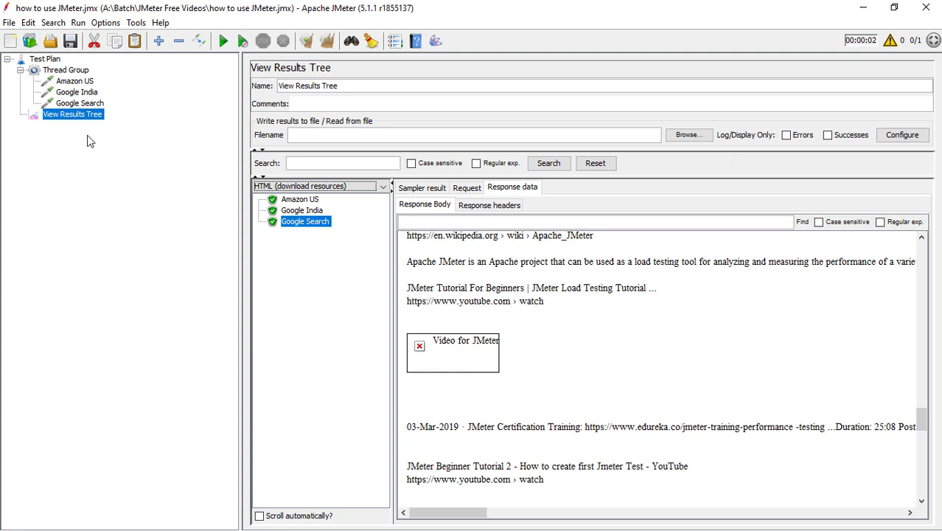
- Review the request settings of the Amazon US, Google India and Google Search samplers
click(74, 81)
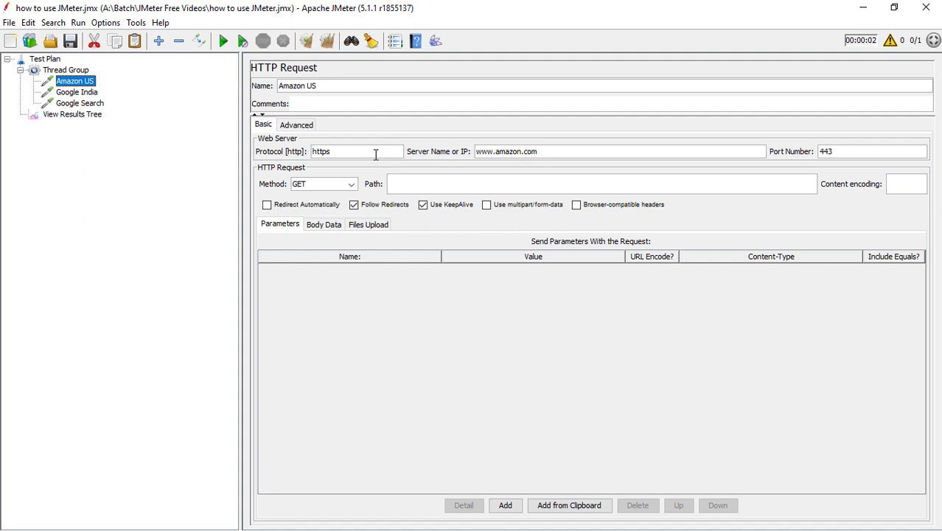
click(72, 93)
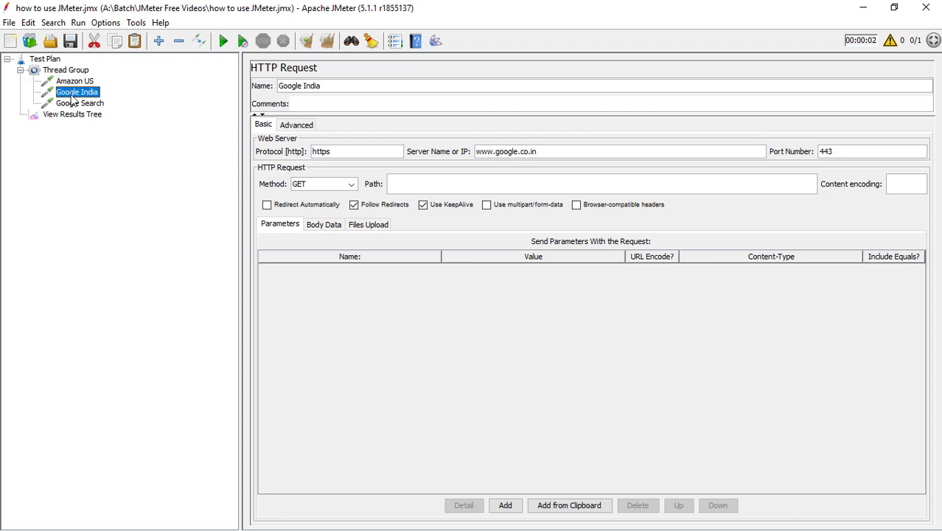
click(74, 107)
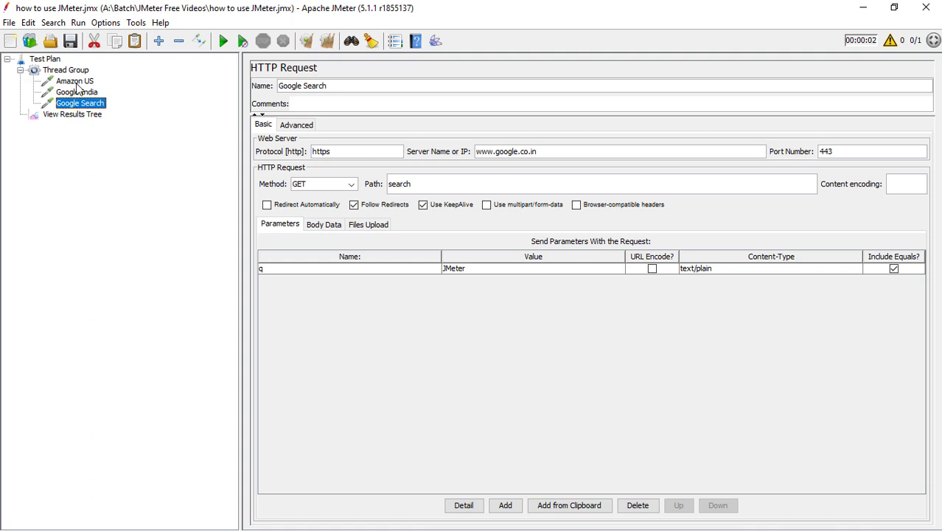
click(75, 81)
click(76, 92)
click(80, 103)
- Set the Thread Group's number of threads to 5 and run the test
click(56, 71)
double_click(368, 169)
text(5)
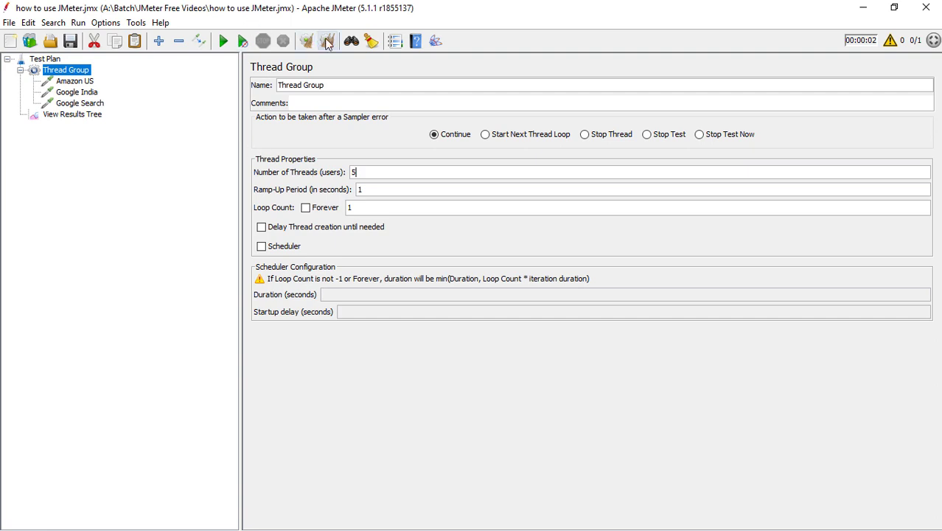
click(223, 41)
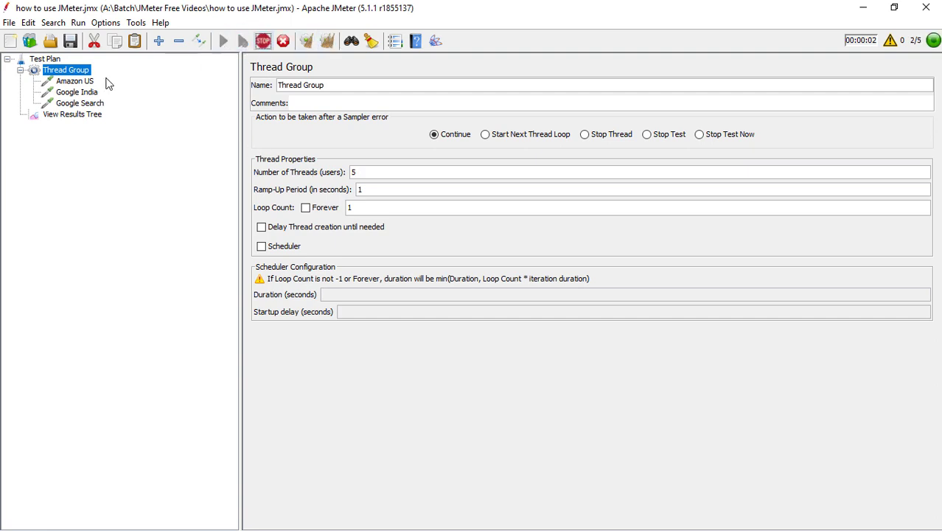
- Check the results of the five-user run in View Results Tree, viewing several Amazon US response bodies
click(79, 115)
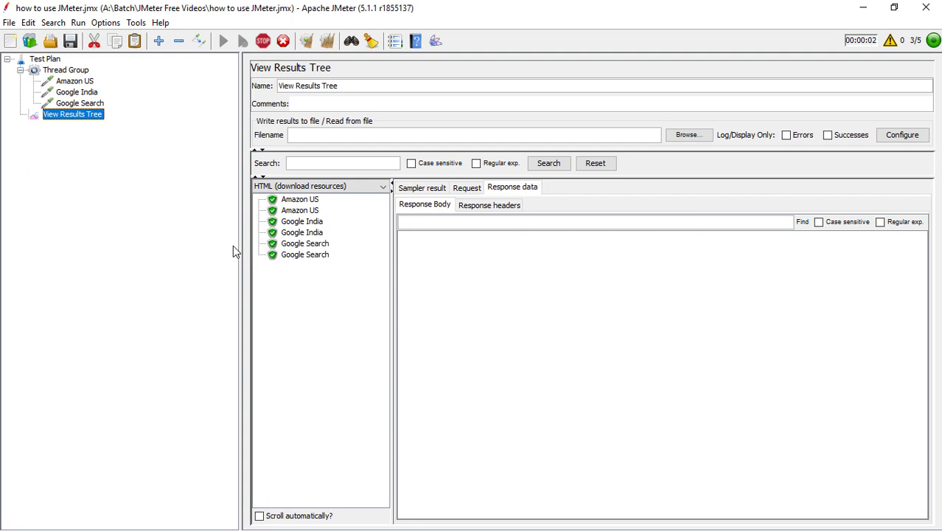
click(300, 203)
click(304, 266)
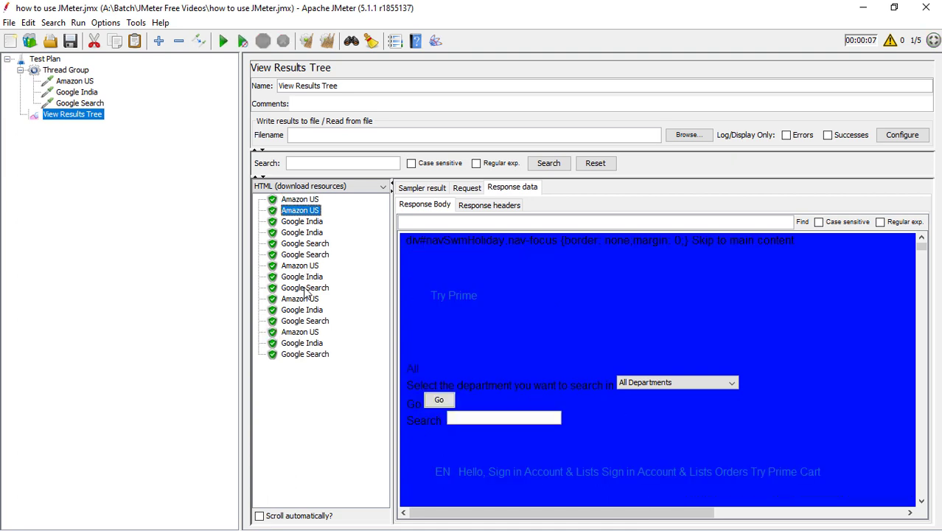
click(302, 298)
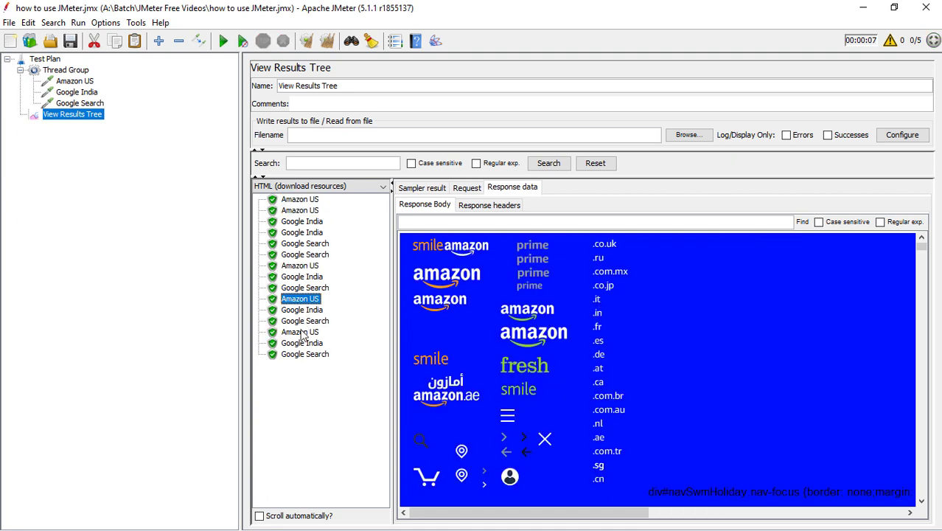
click(302, 333)
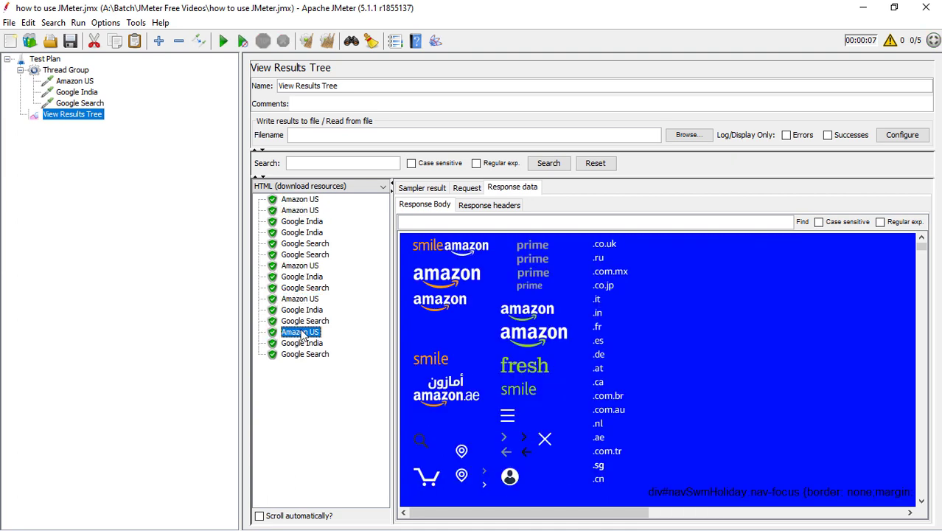